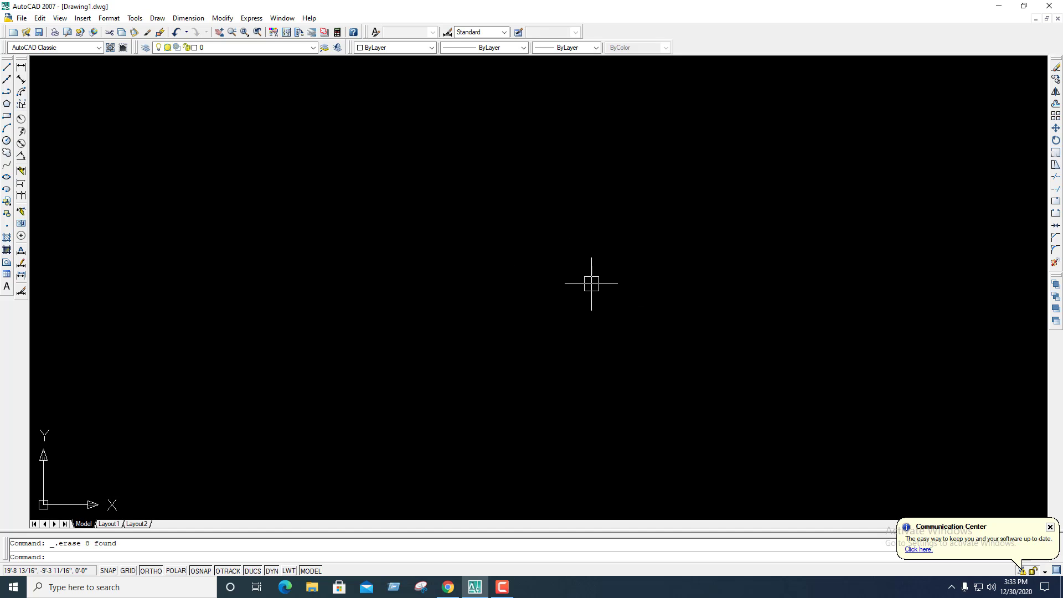
- Draw a closed 20' by 20' square in the drawing area with the Line command
text(l)
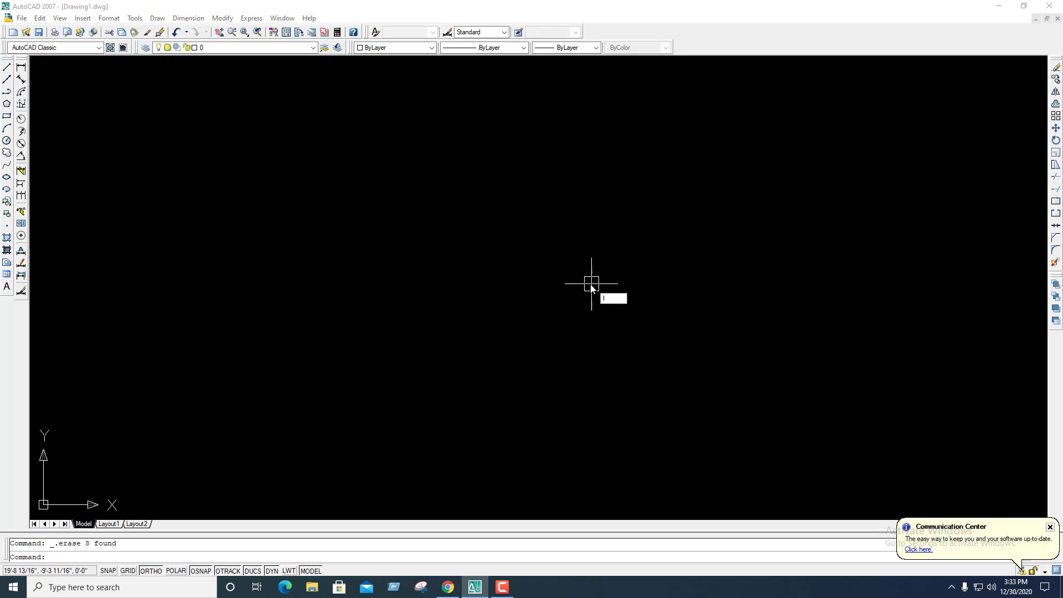
key(Return)
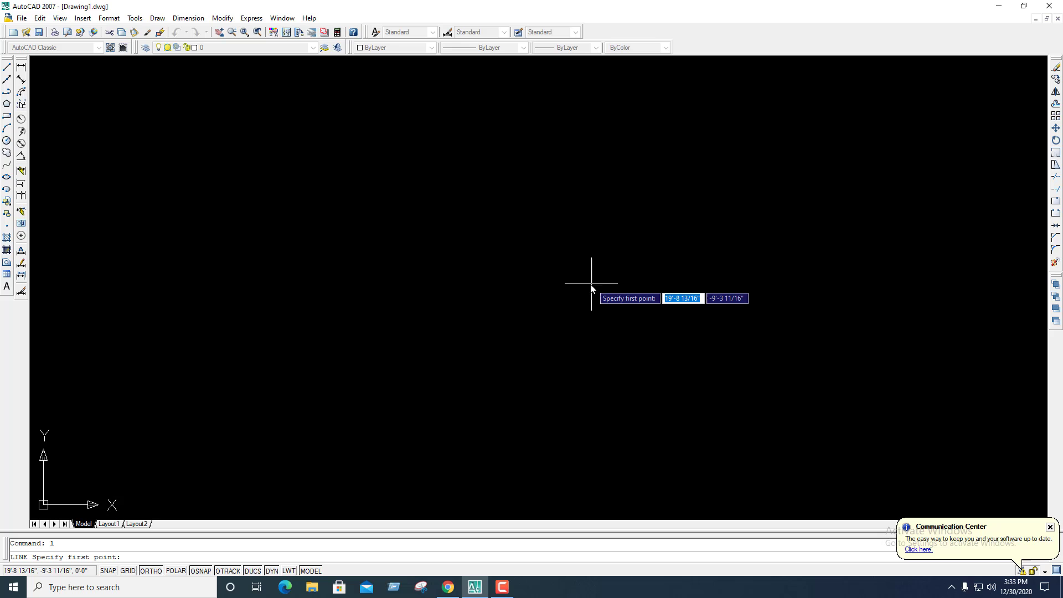
click(315, 223)
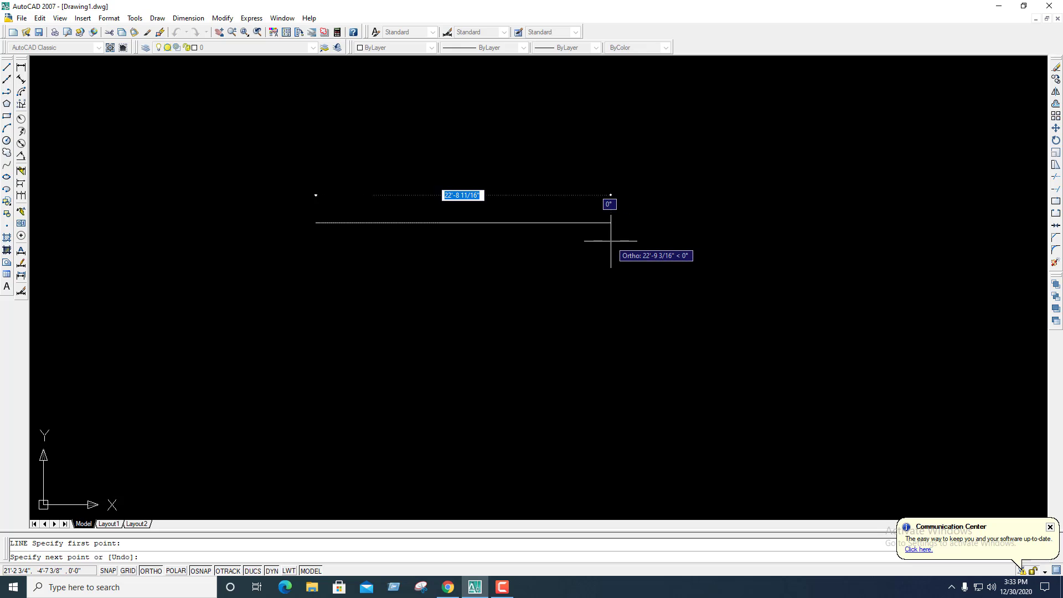
text(20)
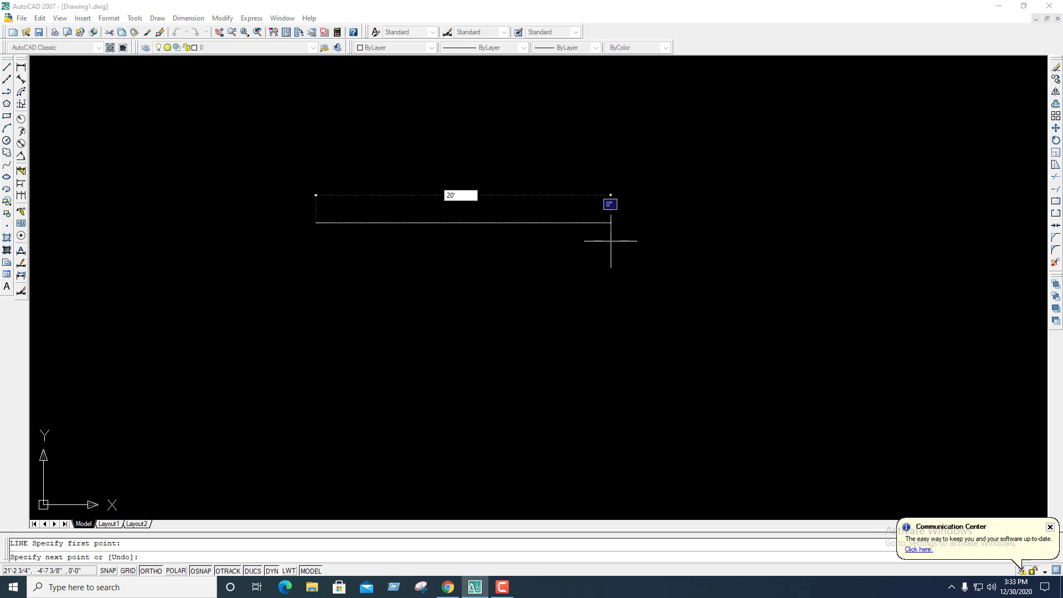
key(Return)
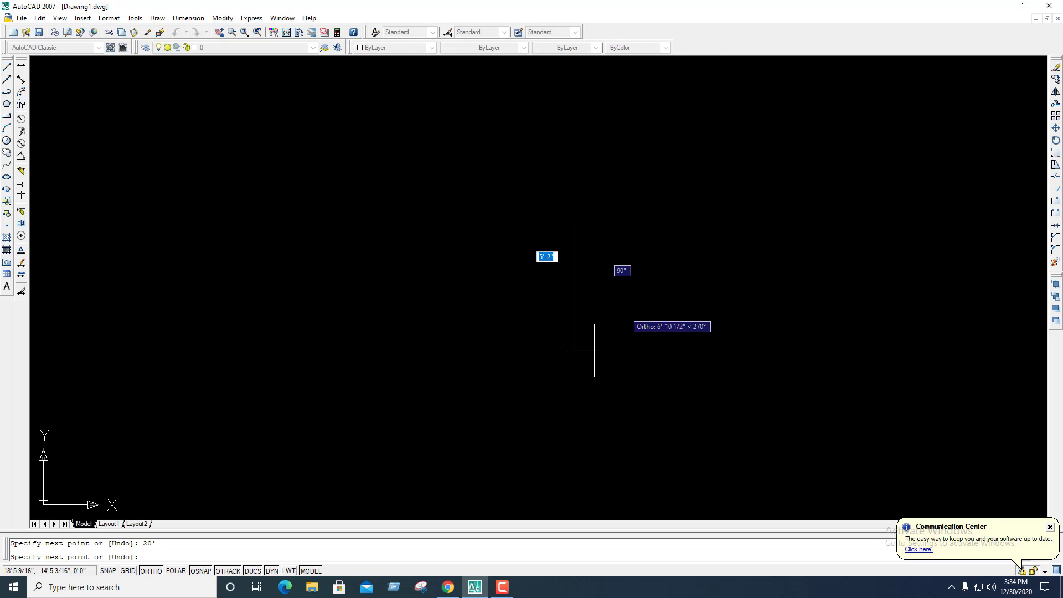
text(2)
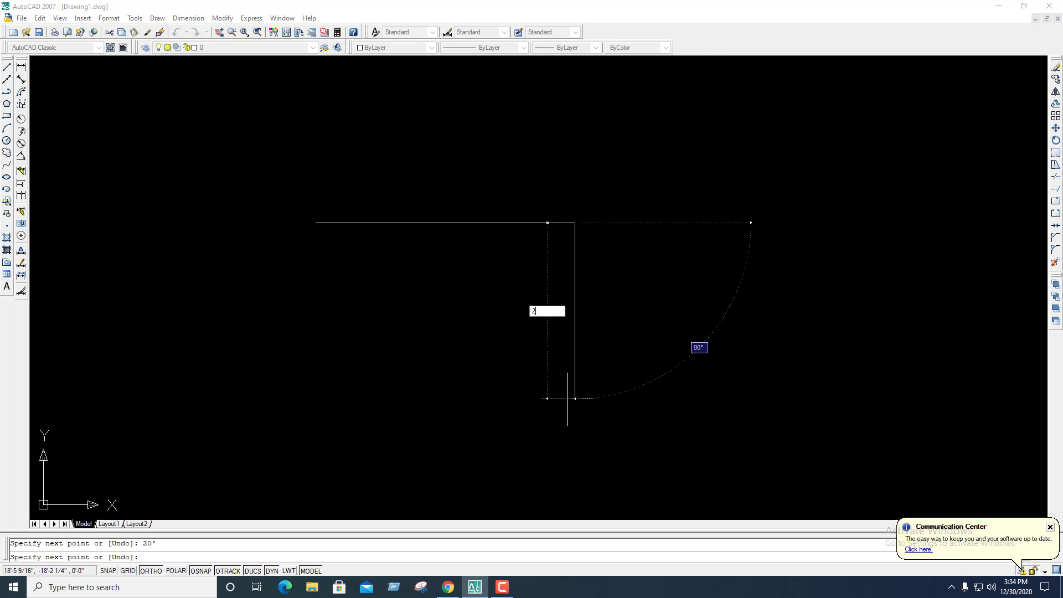
text(0')
key(Return)
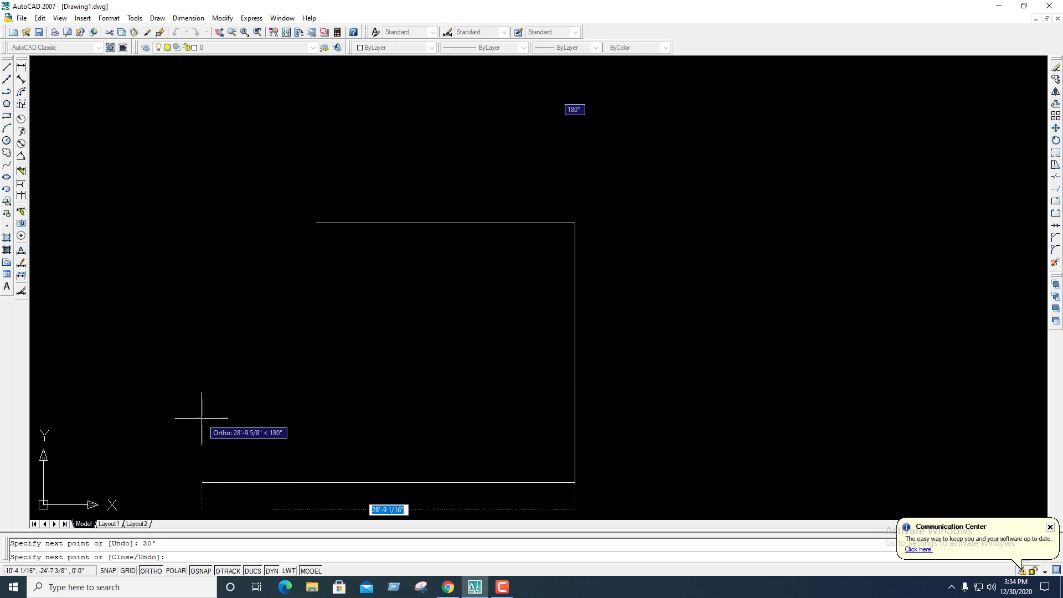
text(20')
key(Return)
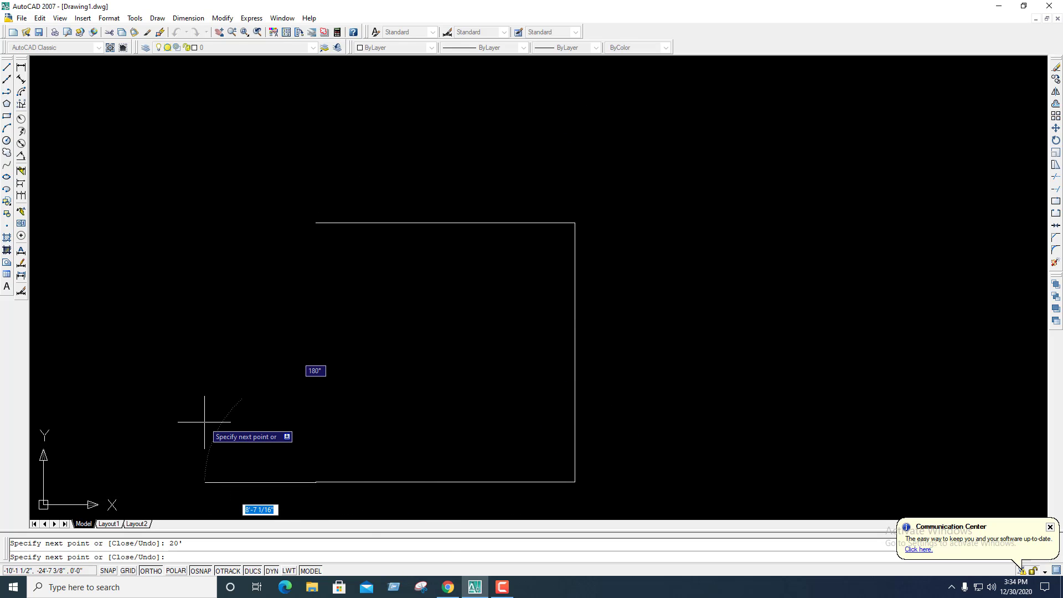
click(316, 222)
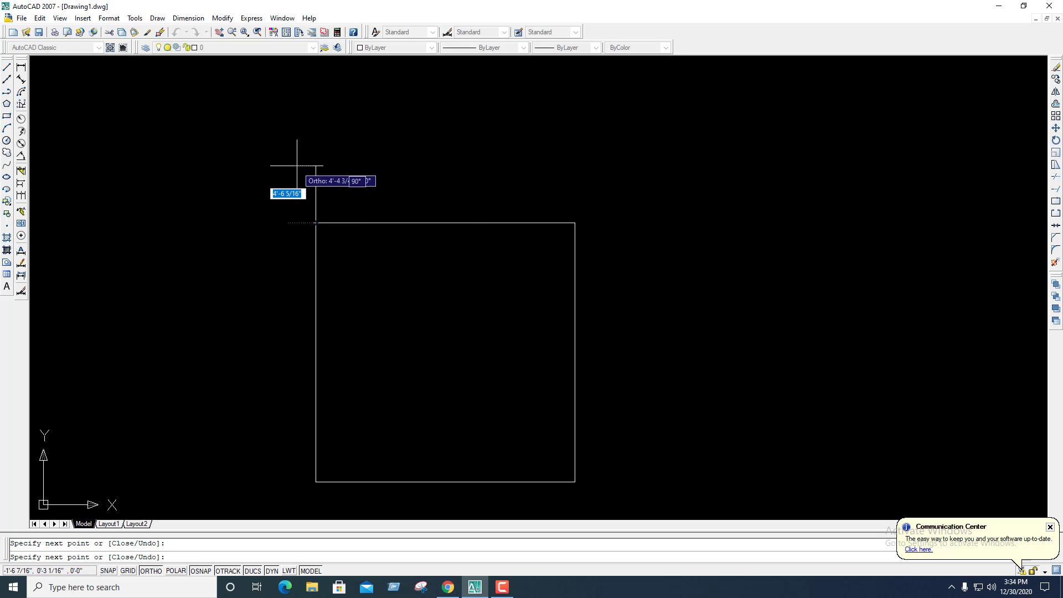
key(Escape)
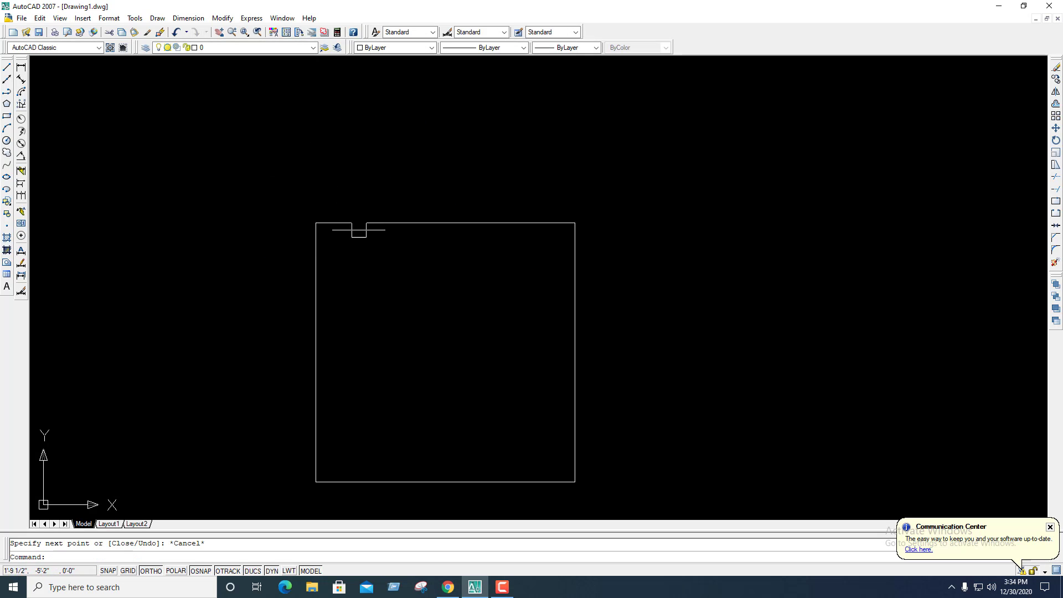
- Offset all four sides of the square inward by 5 inches
mouse_move(477, 361)
middle_down()
mouse_move(487, 299)
mouse_move(448, 299)
mouse_move(457, 280)
middle_up()
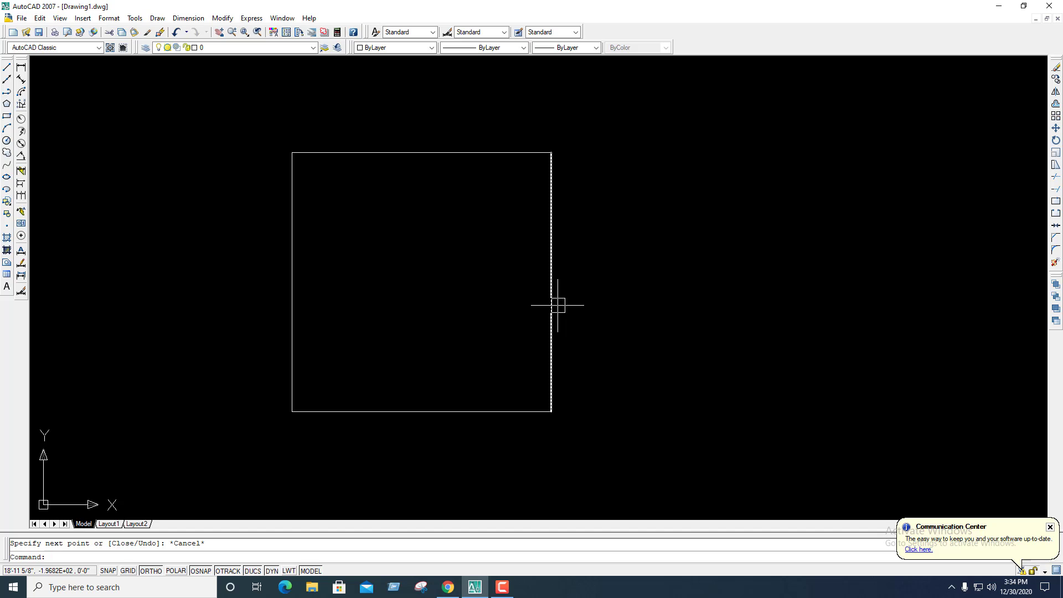
text(o)
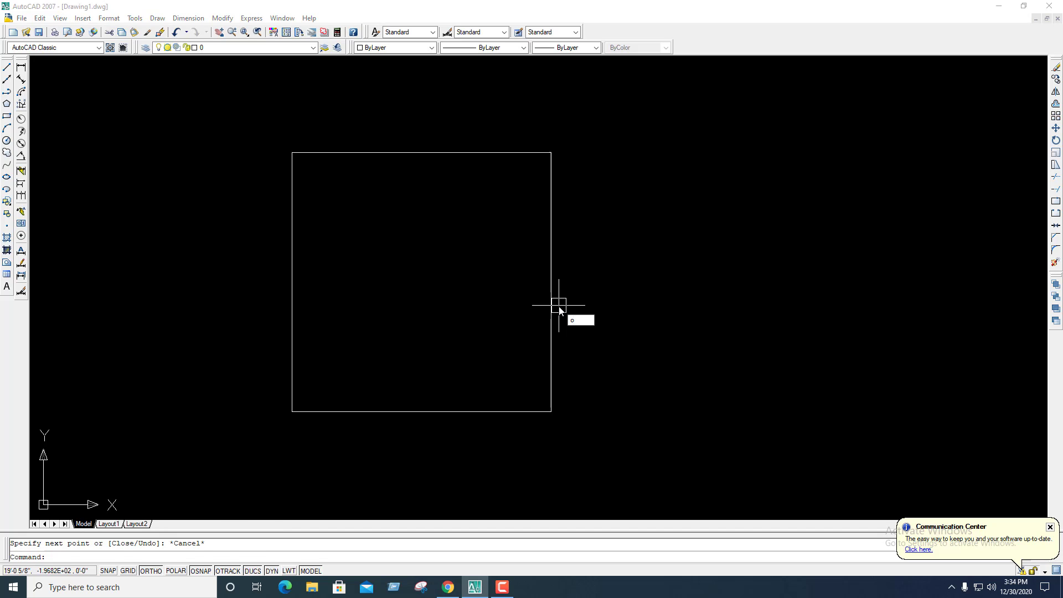
key(Return)
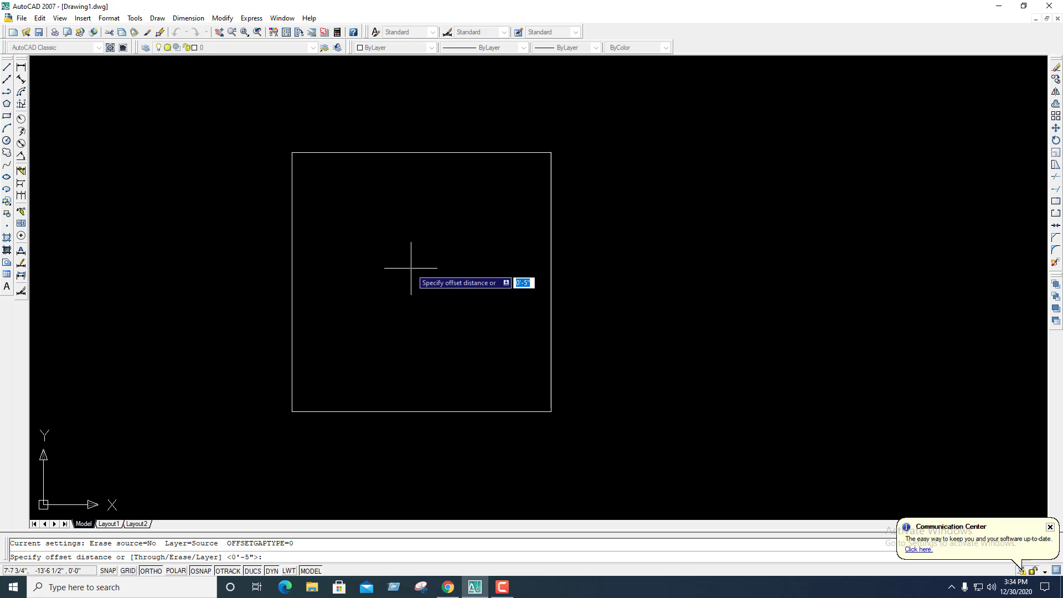
text(5)
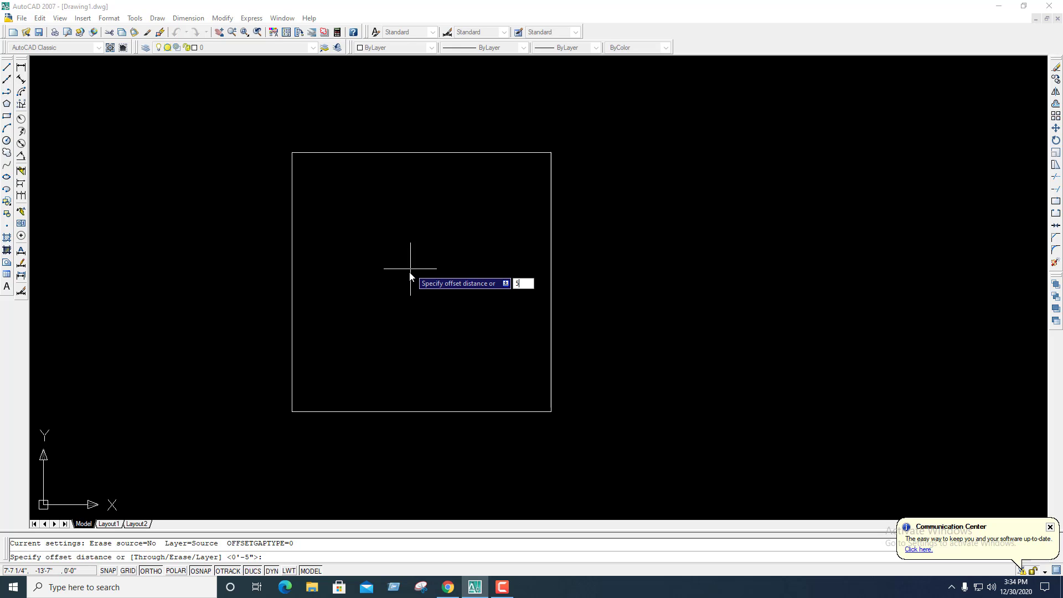
key(Return)
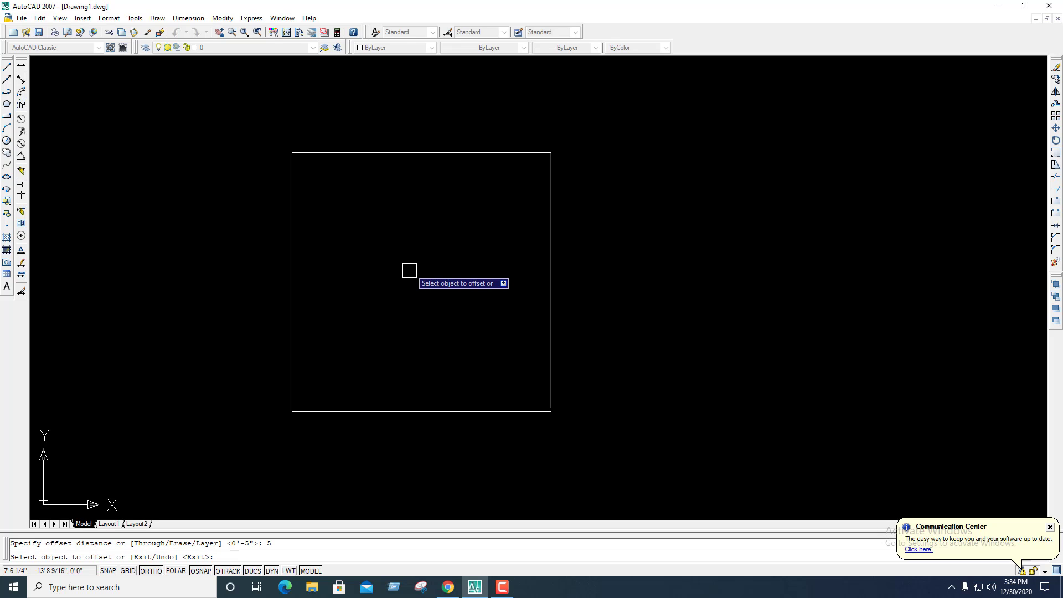
click(392, 157)
click(395, 256)
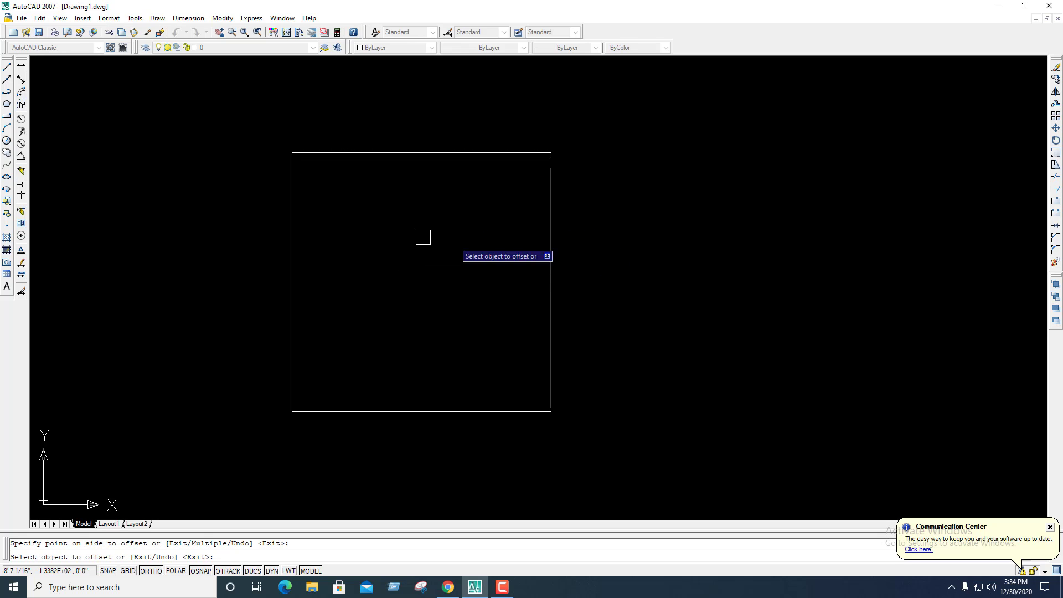
click(290, 226)
click(391, 254)
click(411, 412)
click(434, 360)
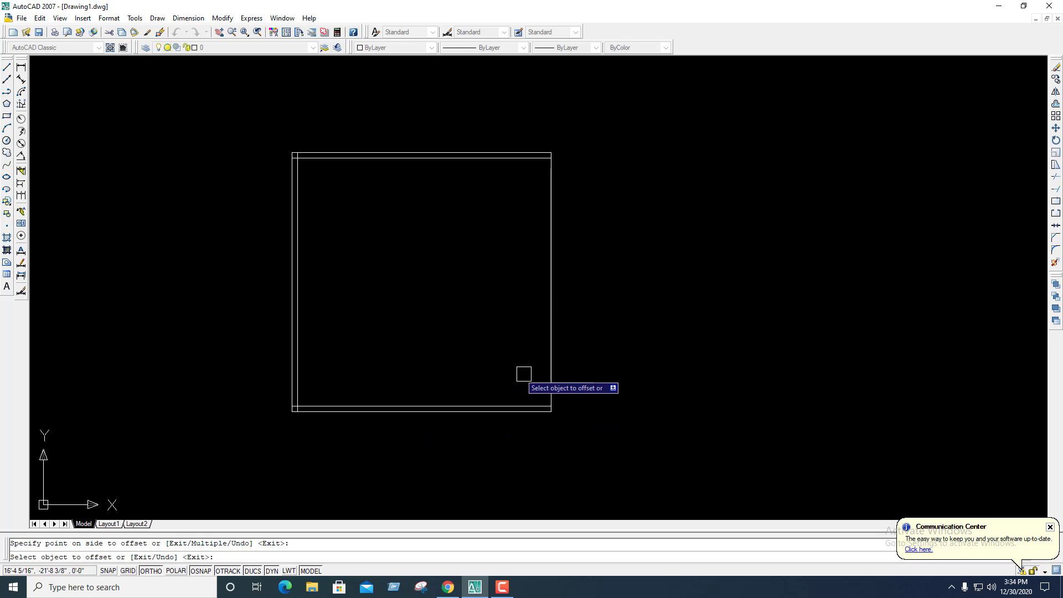
click(551, 374)
click(446, 320)
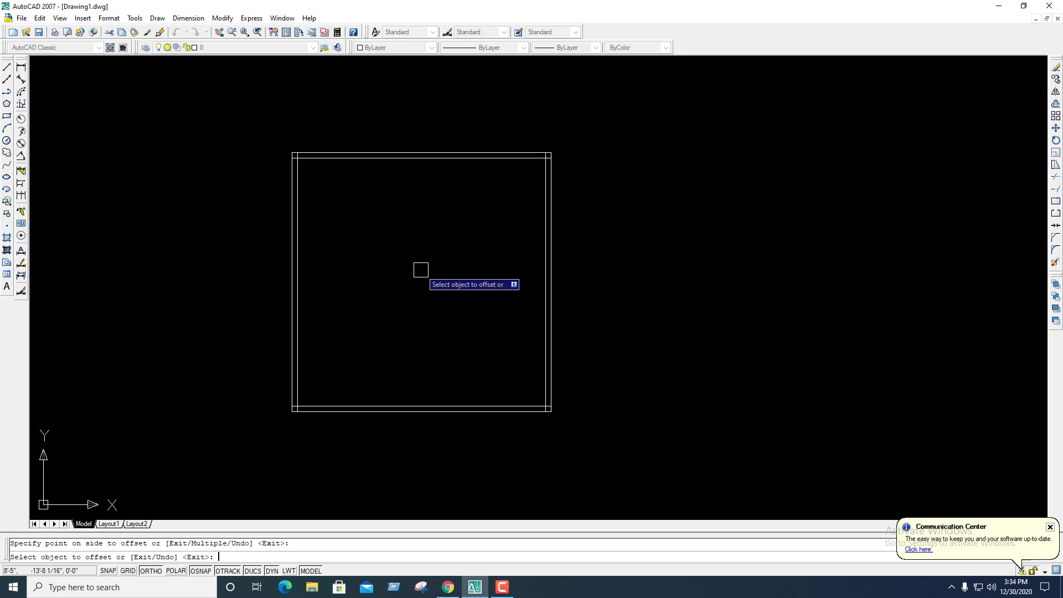
key(Escape)
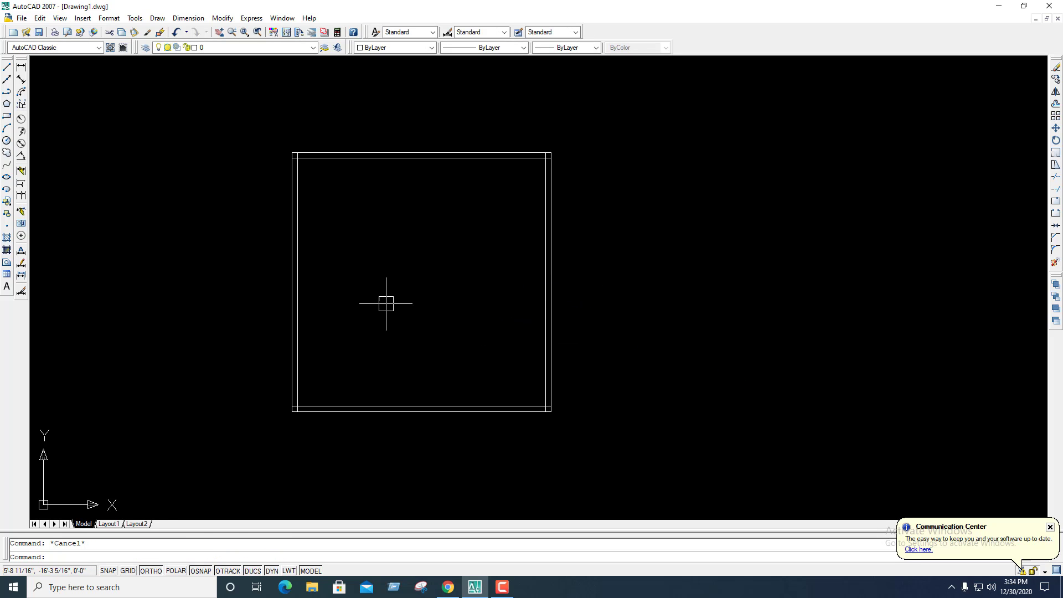
- Trim the overlapping inner offset lines at the square's two lower corners
text(t)
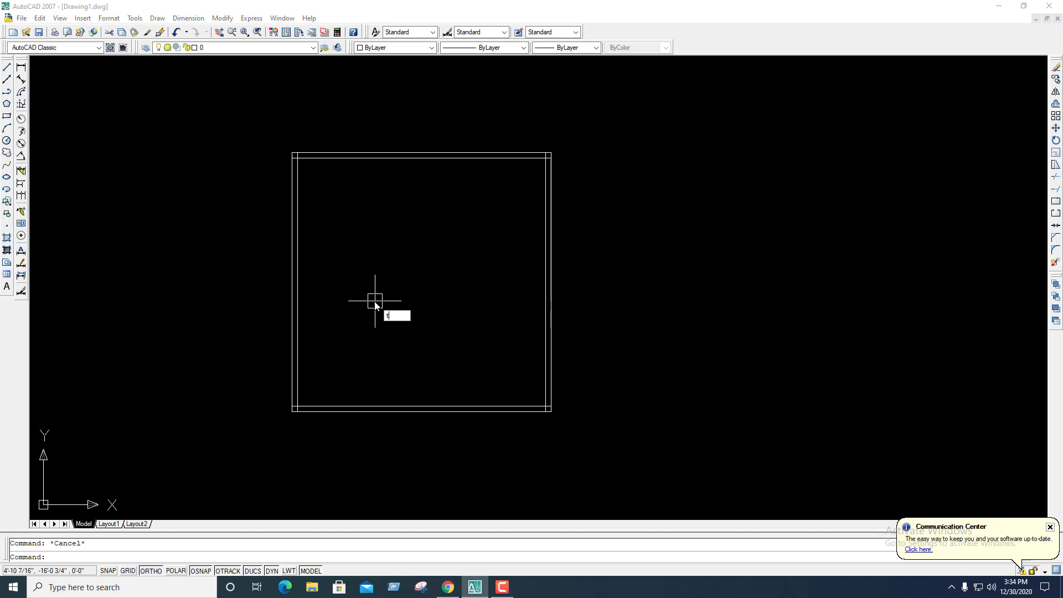
text(r)
key(Return)
key(Return)
scroll(299, 405, up, 10)
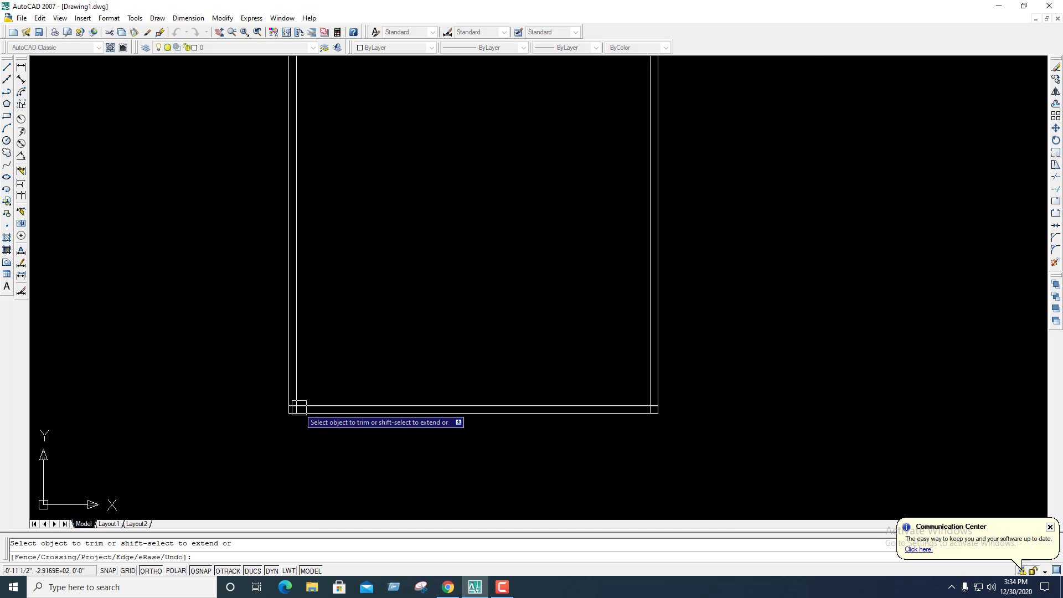
click(278, 413)
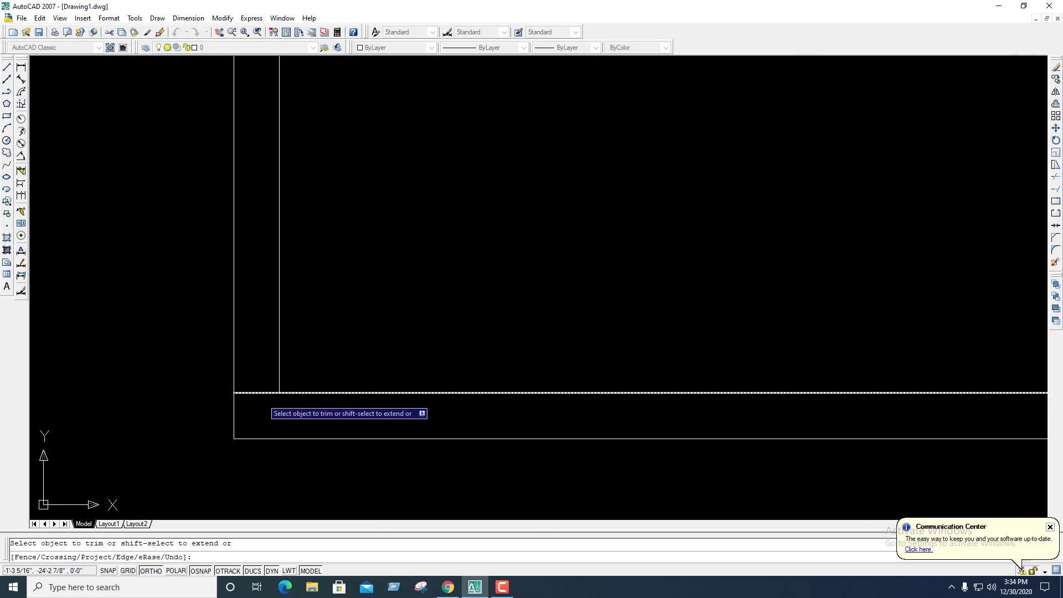
click(260, 394)
scroll(259, 396, down, 6)
scroll(604, 403, up, 8)
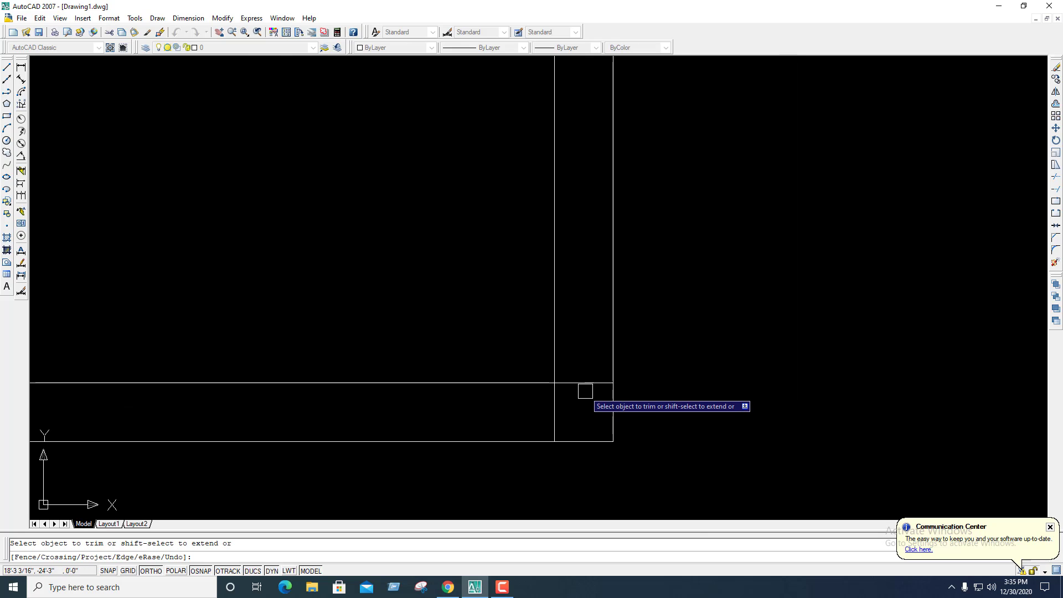
click(555, 404)
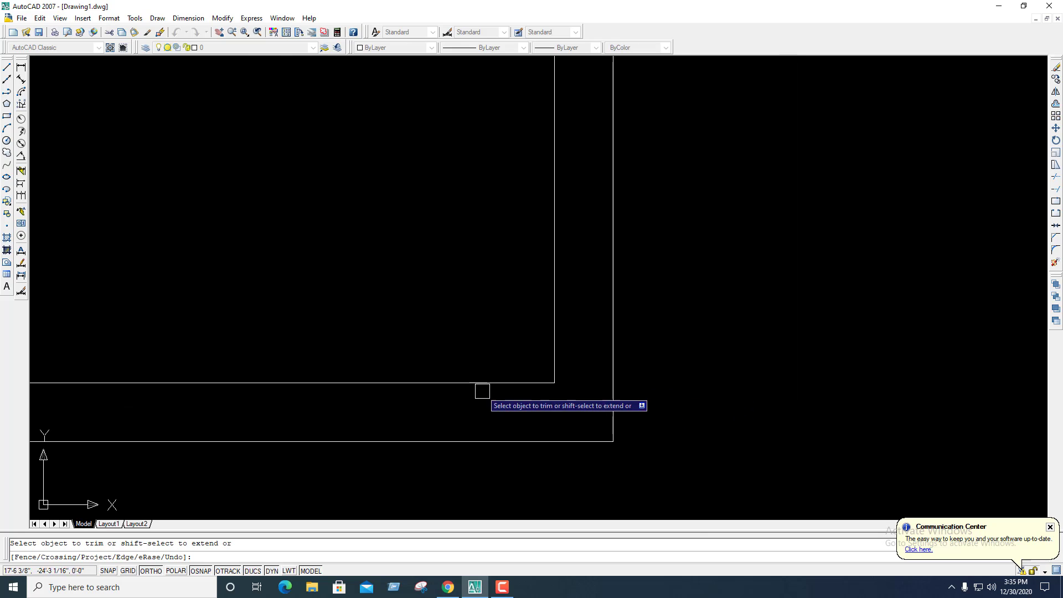
- Trim the overlapping inner offset lines at the square's two upper corners and finish trimming
scroll(498, 402, down, 6)
scroll(498, 403, down, 3)
scroll(501, 238, up, 10)
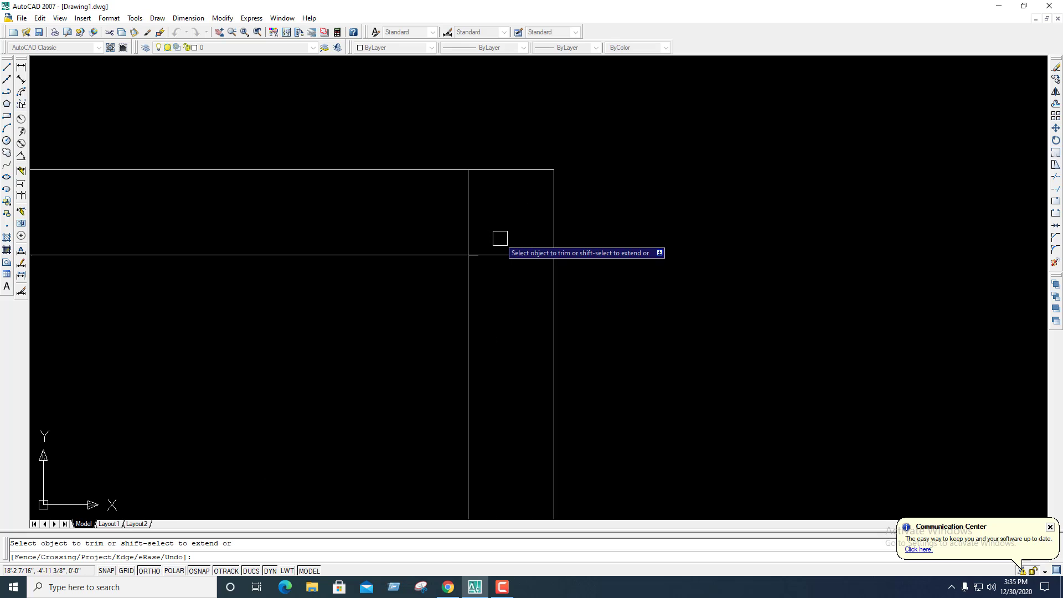
click(512, 258)
click(469, 214)
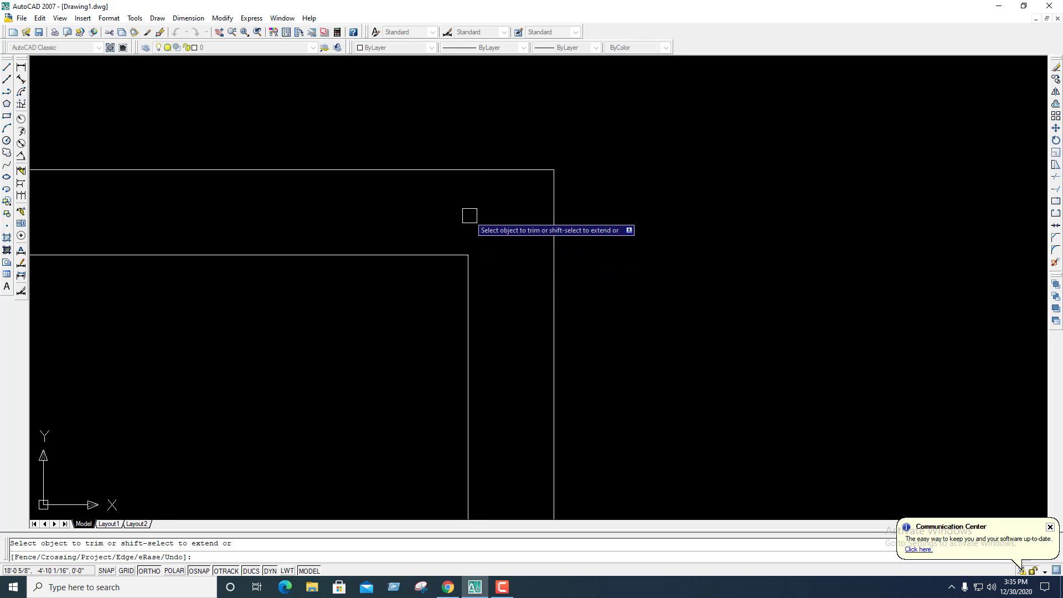
middle_drag(398, 248, 865, 281)
scroll(821, 271, down, 4)
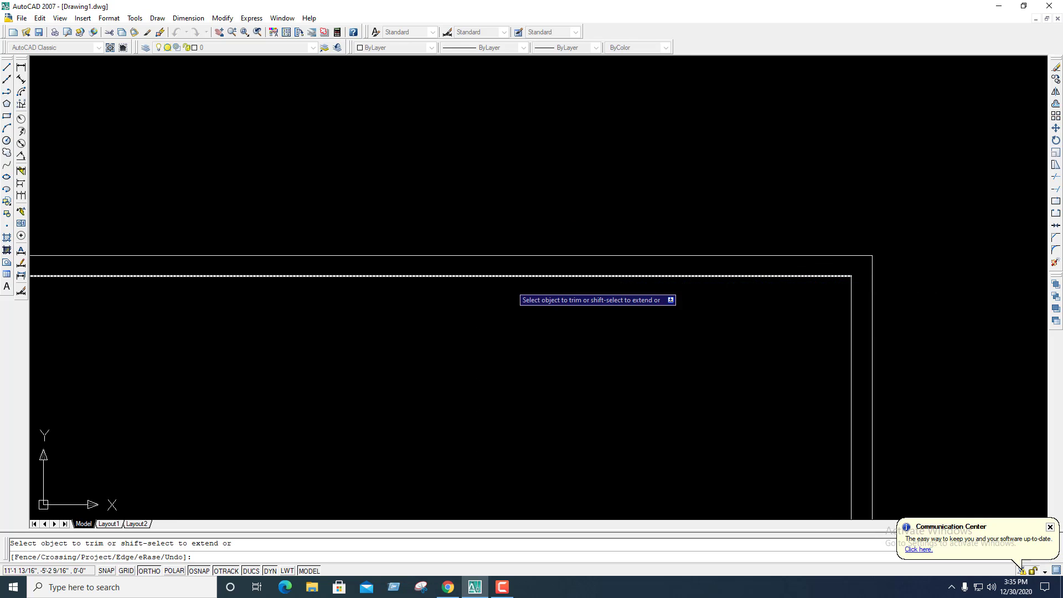
middle_drag(625, 284, 872, 282)
scroll(211, 274, up, 3)
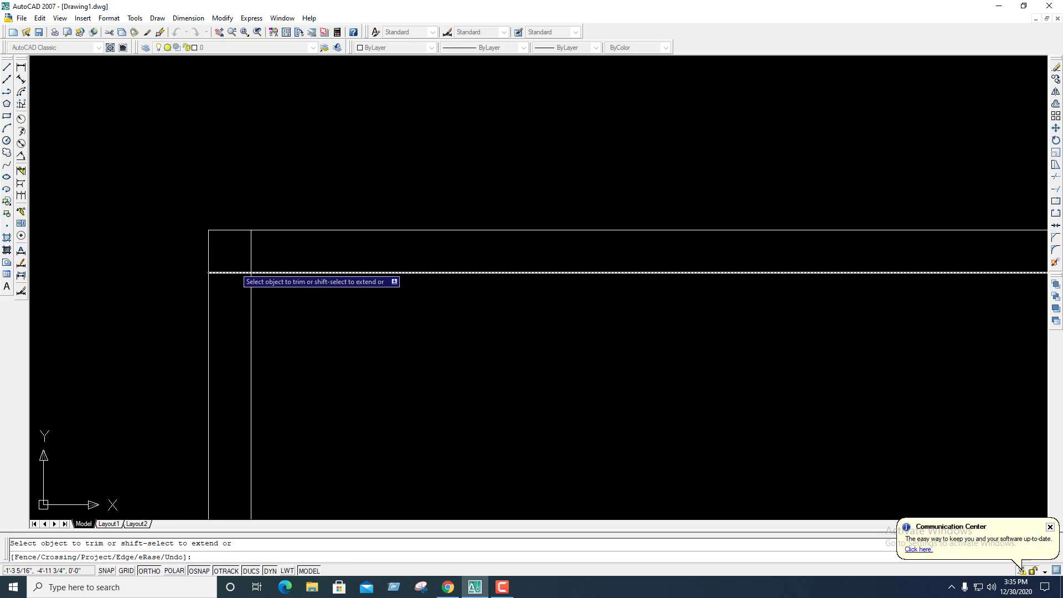
click(225, 274)
click(254, 254)
scroll(368, 225, down, 5)
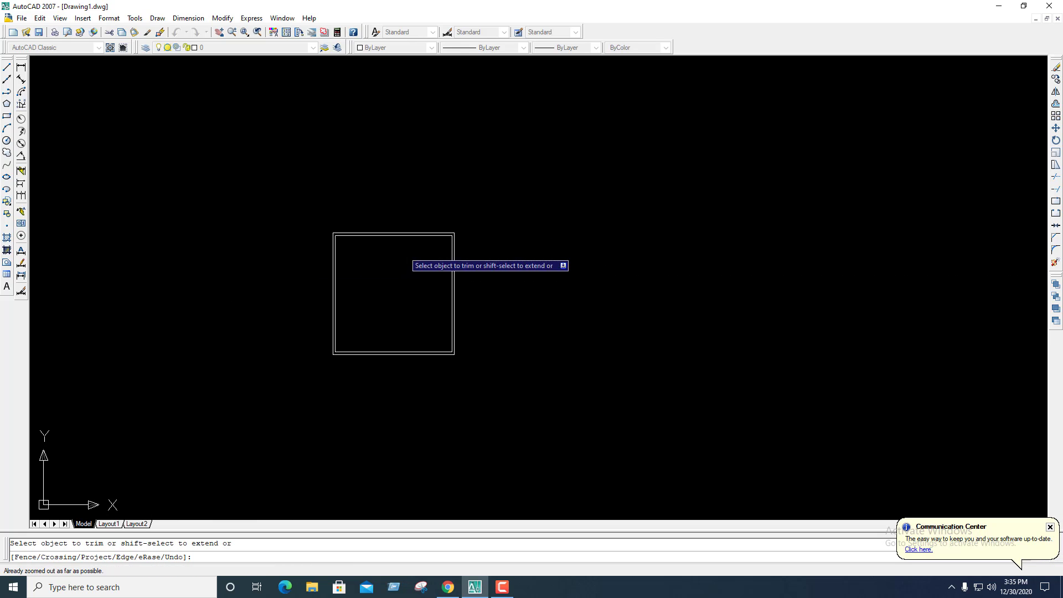
key(Escape)
- Erase all lines of the double-walled square
scroll(408, 289, up, 4)
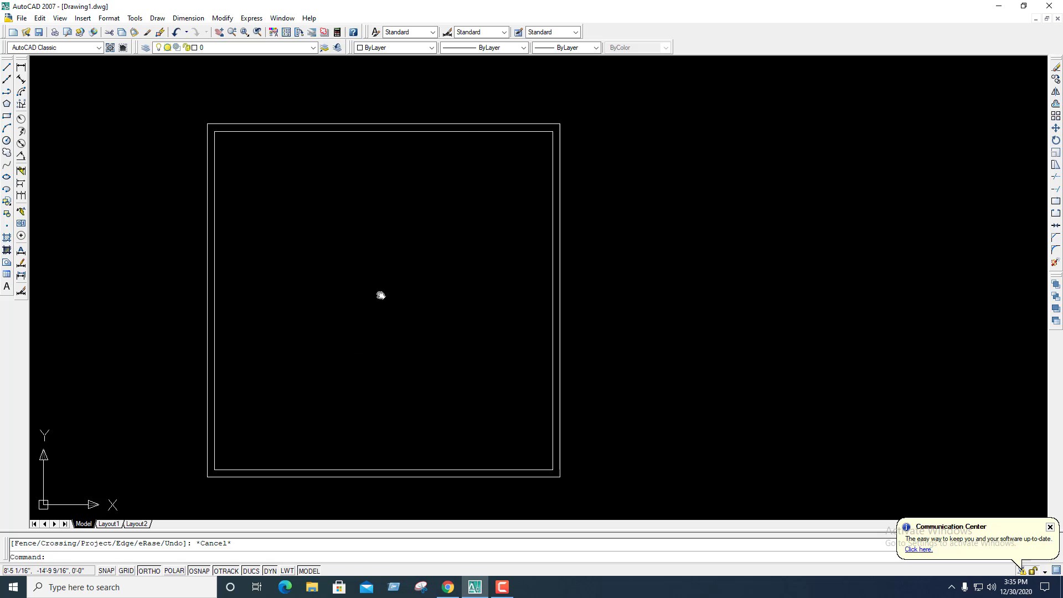
middle_drag(379, 295, 394, 263)
scroll(592, 374, down, 2)
click(611, 454)
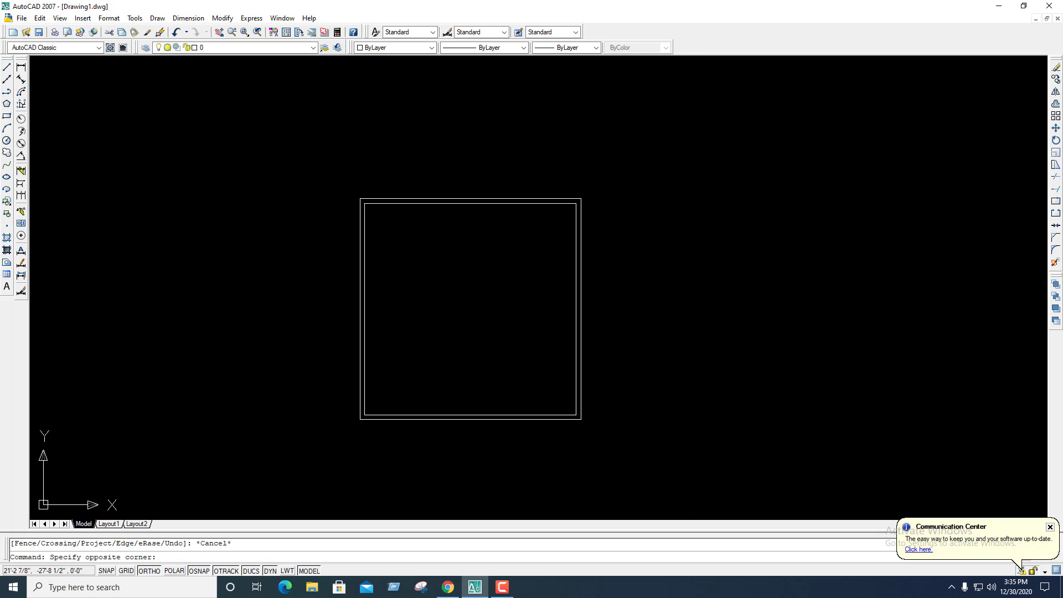
click(324, 180)
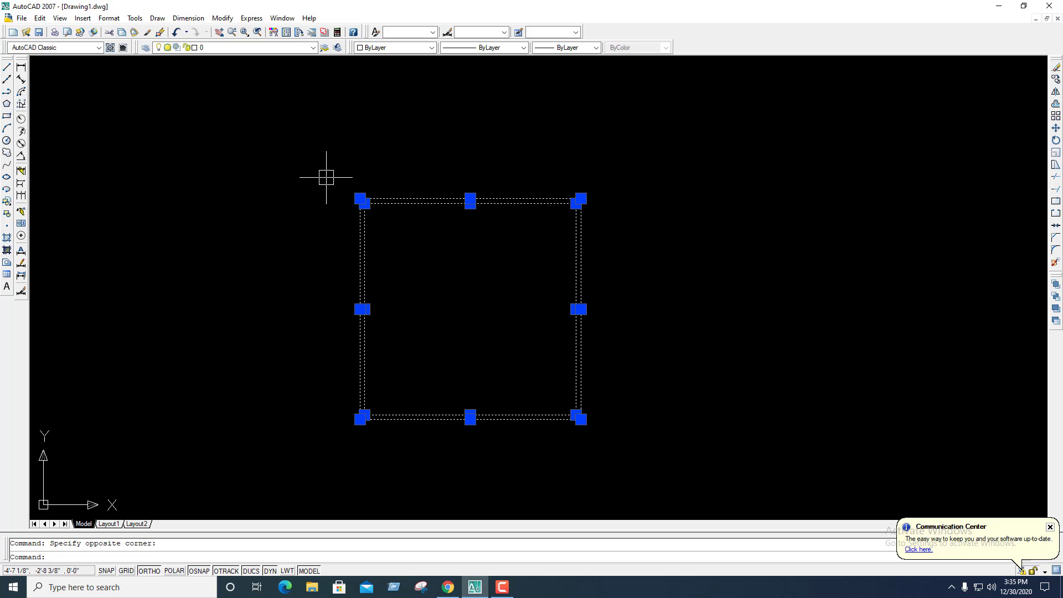
key(Delete)
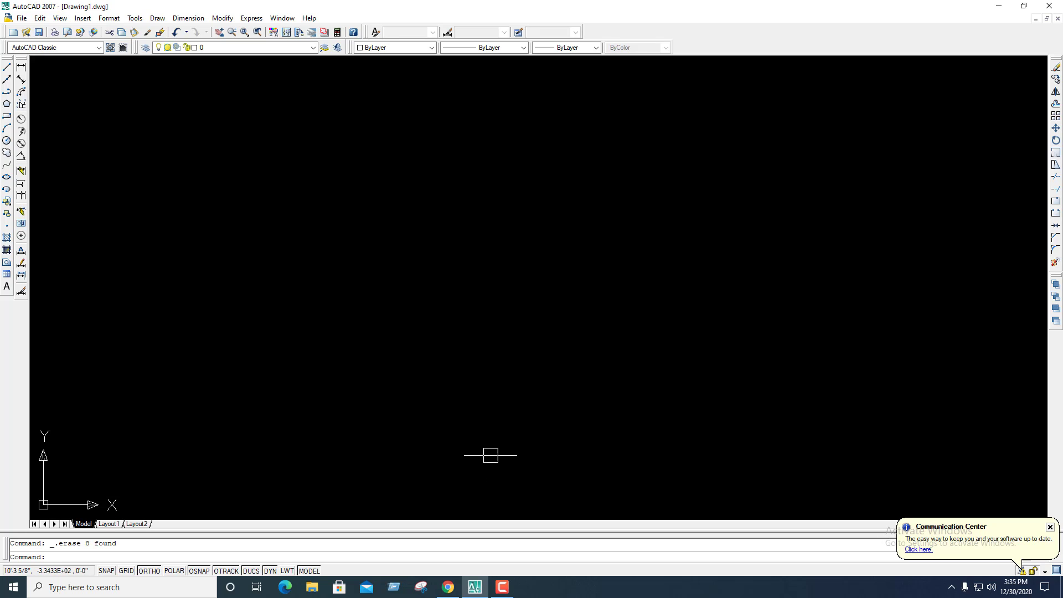
- Draw connected lines running right, up and back left with Ortho on, toggling Ortho off and on during the first segment
text(l)
key(Return)
click(259, 325)
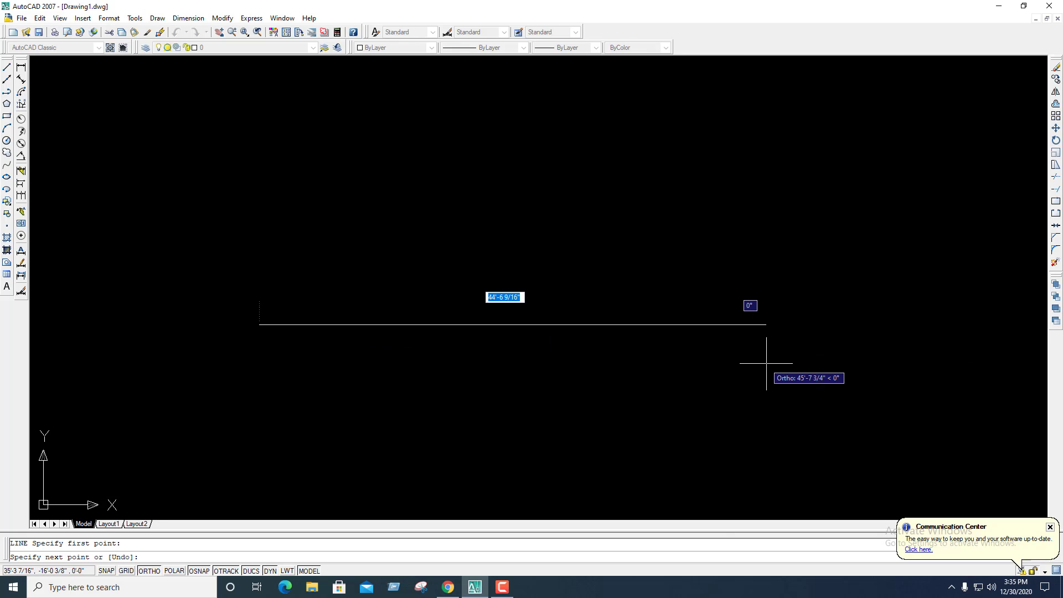
key(F8)
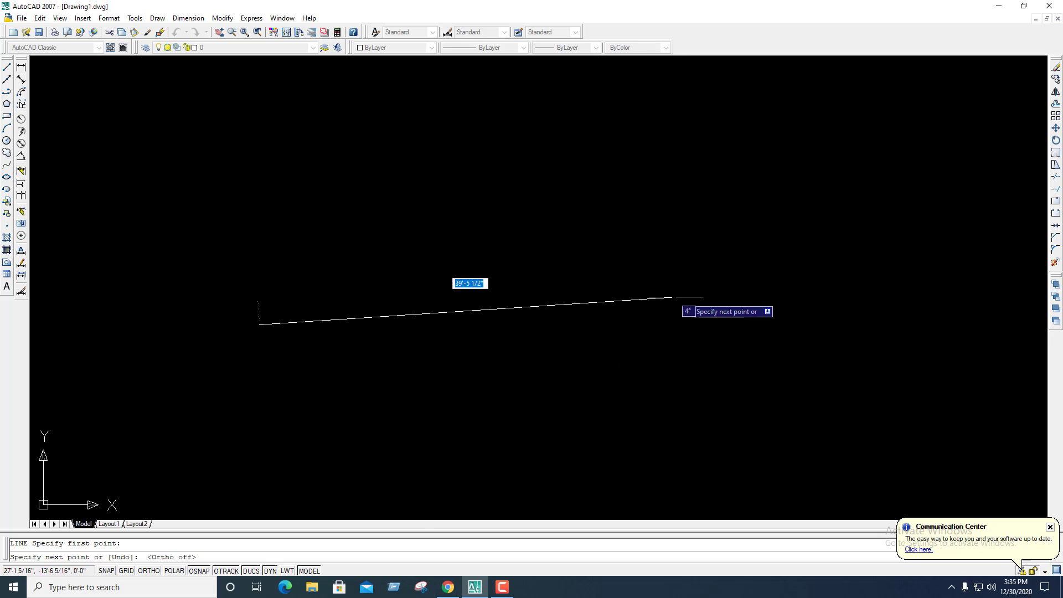
key(F8)
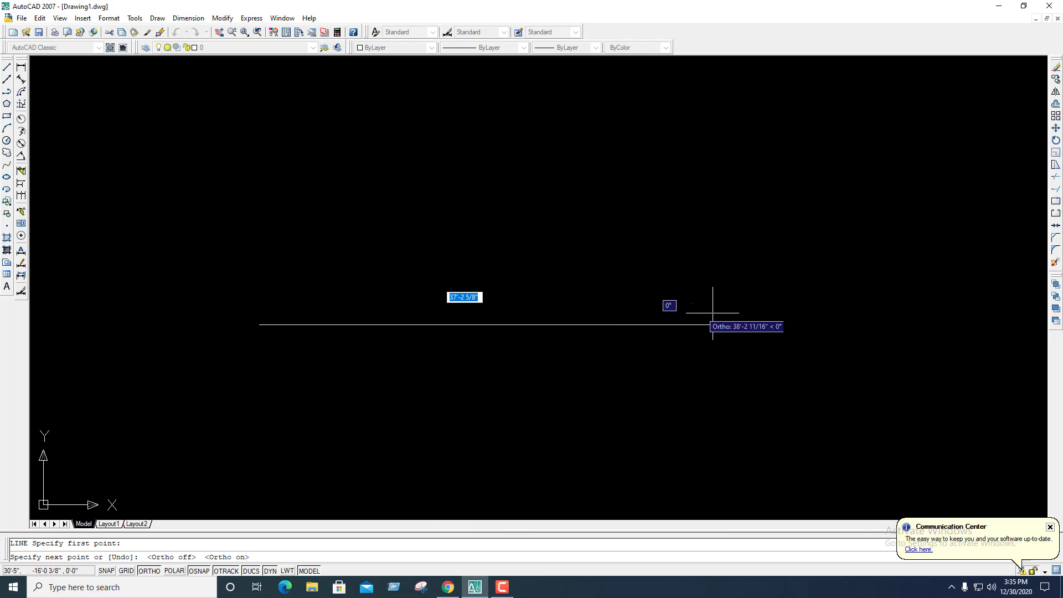
click(748, 324)
click(748, 199)
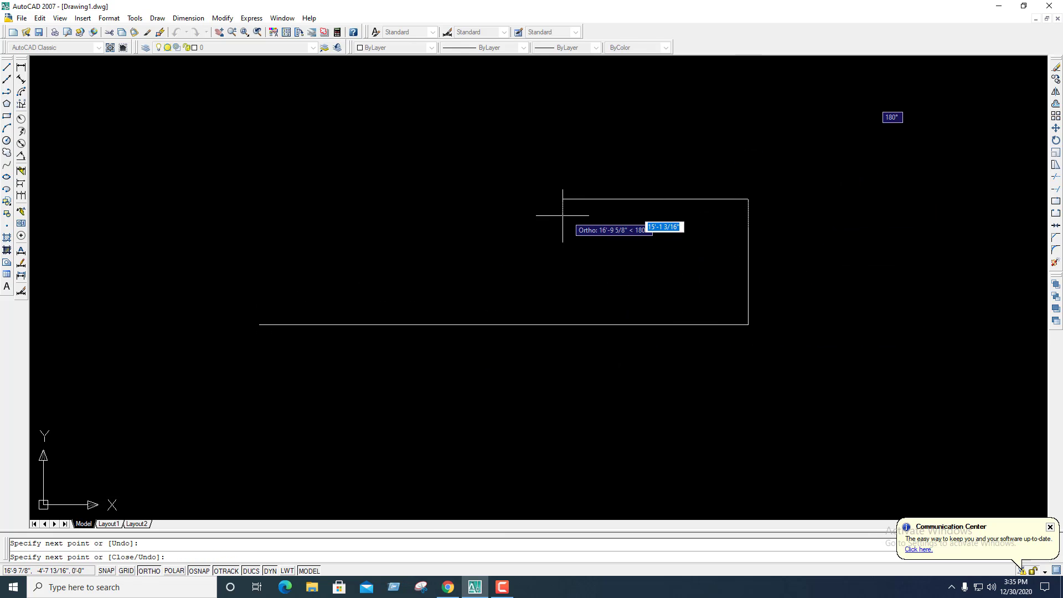
click(551, 199)
- Turn Ortho off, continue the line chain with nine freehand angled segments, and end the Line command
key(F8)
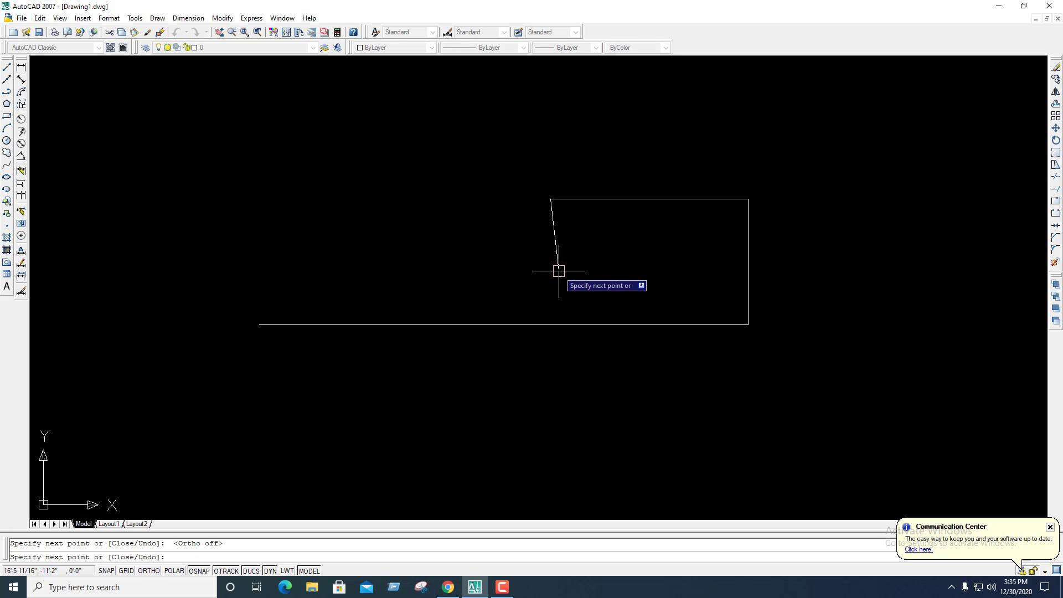
click(559, 271)
click(431, 244)
click(400, 191)
click(456, 137)
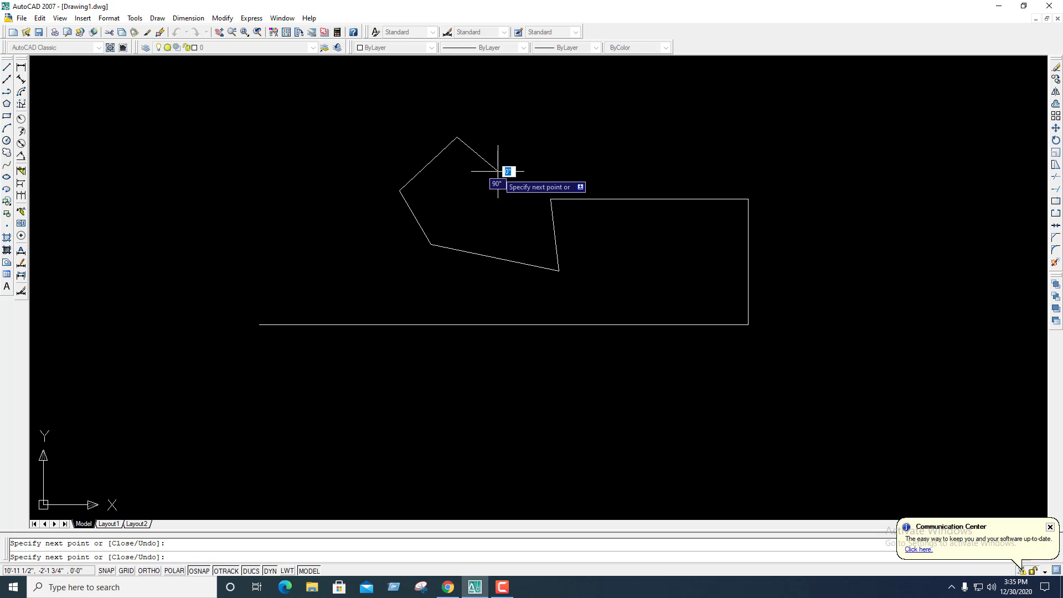
click(499, 172)
click(472, 219)
click(541, 163)
click(603, 126)
click(655, 133)
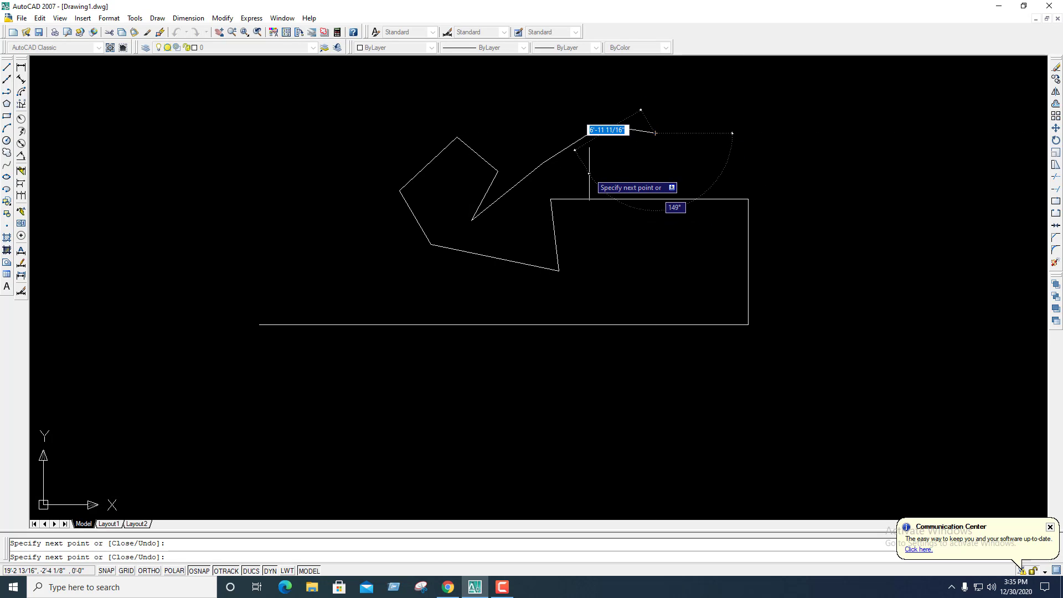
text(7)
key(Escape)
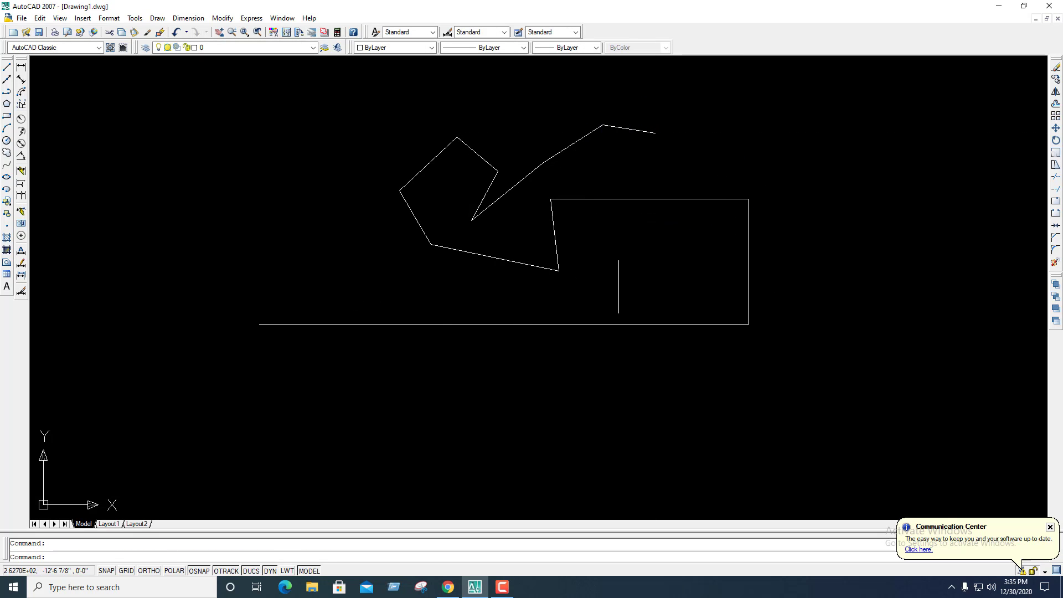
- Erase the whole chain of straight and angled lines
click(819, 383)
click(303, 90)
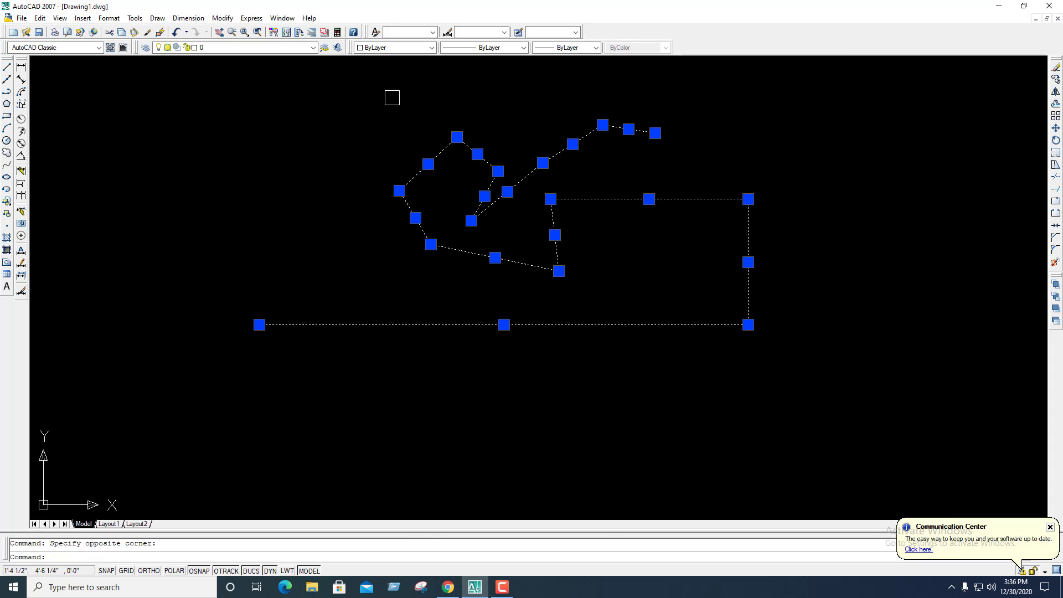
key(Delete)
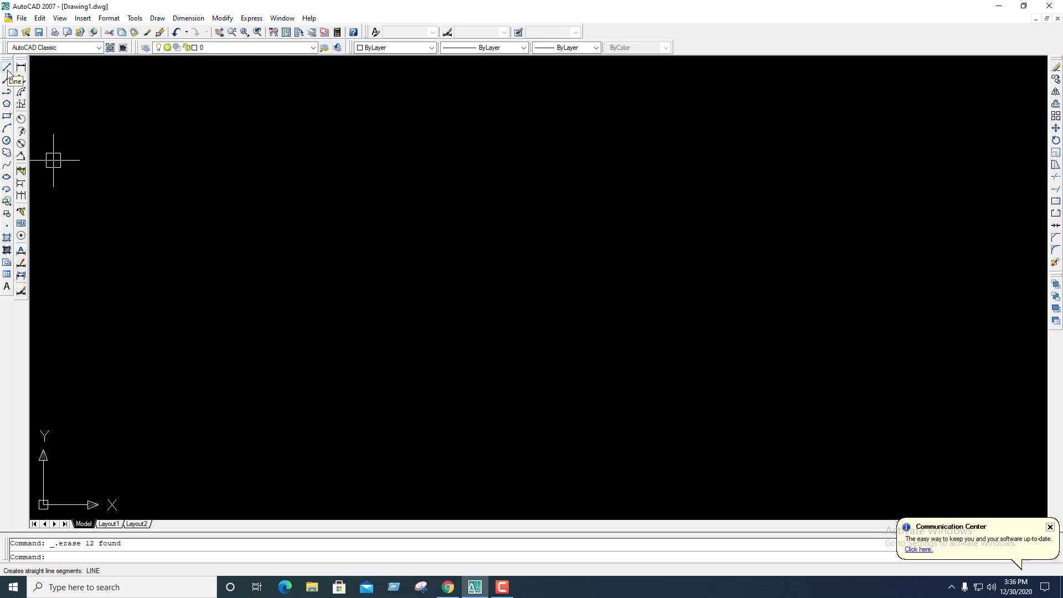
- Draw a new chain of six freehand angled line segments with Ortho off
click(8, 68)
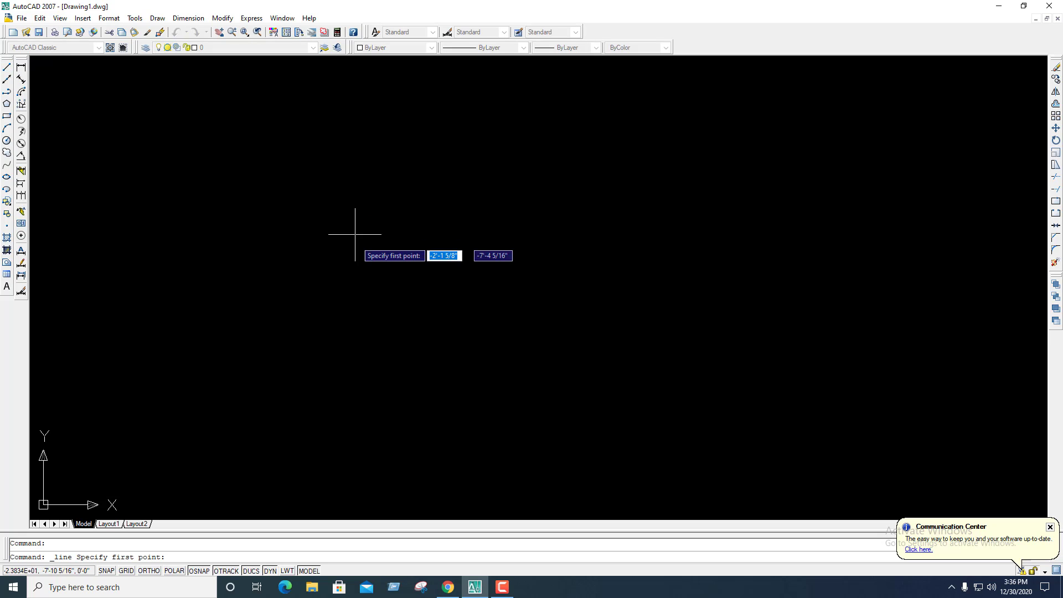
click(389, 319)
click(536, 270)
click(490, 196)
click(373, 218)
click(375, 242)
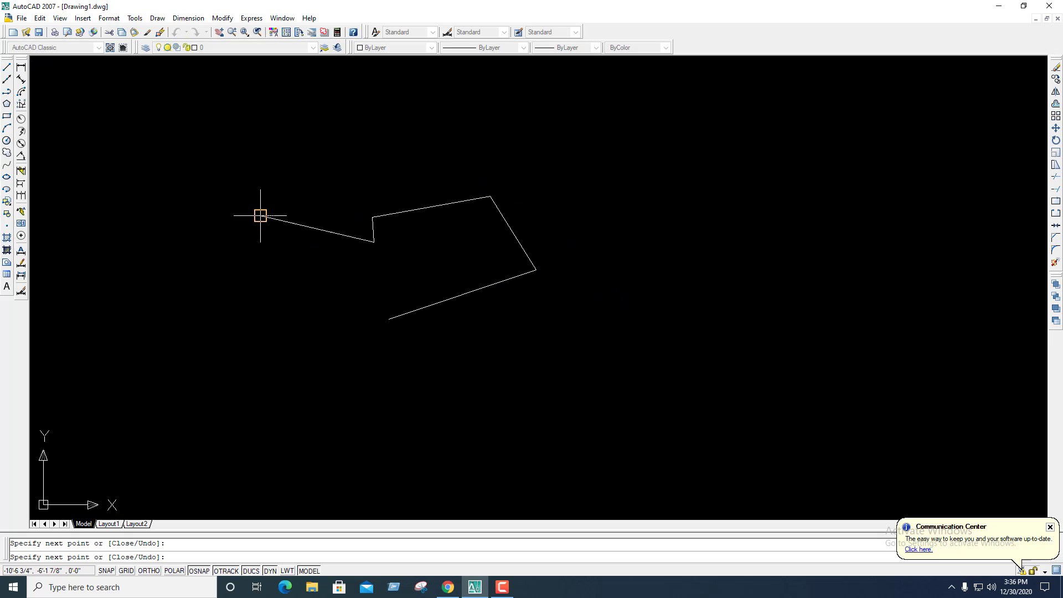
click(260, 216)
click(258, 196)
- Turn Ortho on, continue the chain with straight segments going up, right and down, and end the Line command
key(F8)
click(258, 140)
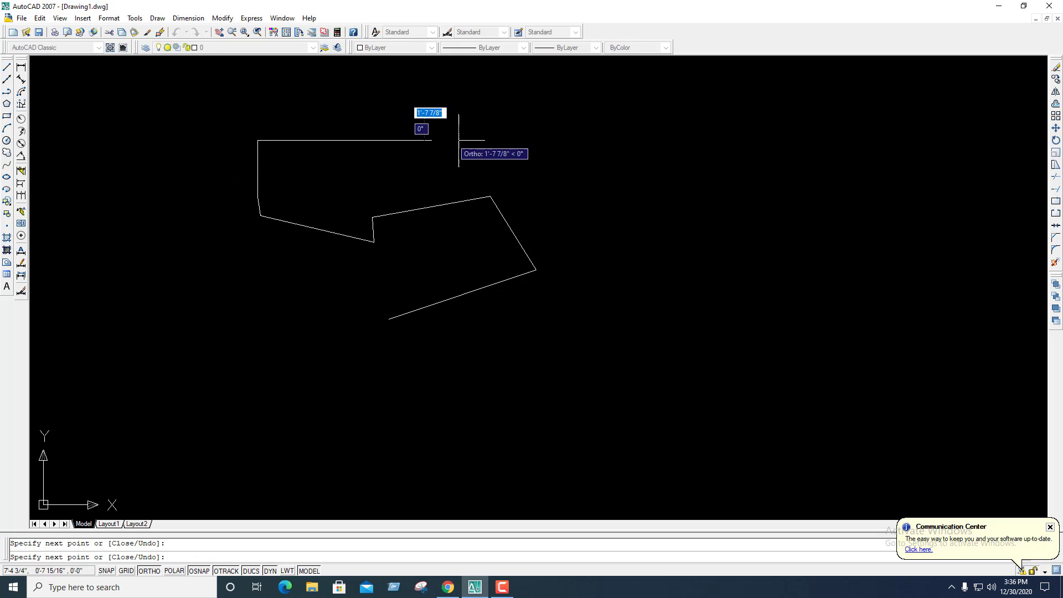
click(611, 140)
click(611, 265)
key(Escape)
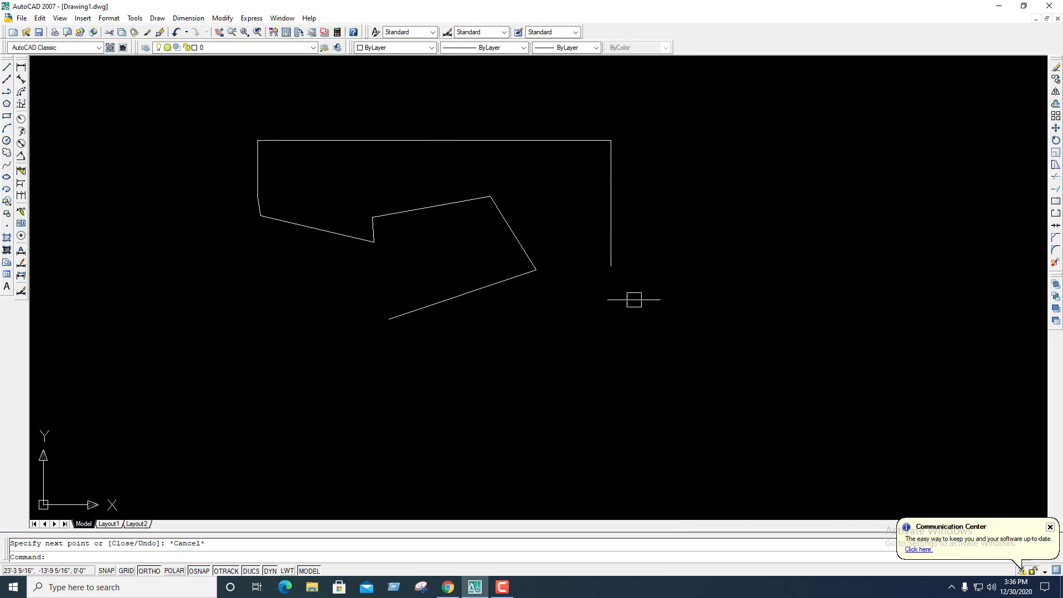
- Erase all segments of the mixed angled and orthogonal line chain
click(657, 317)
click(210, 123)
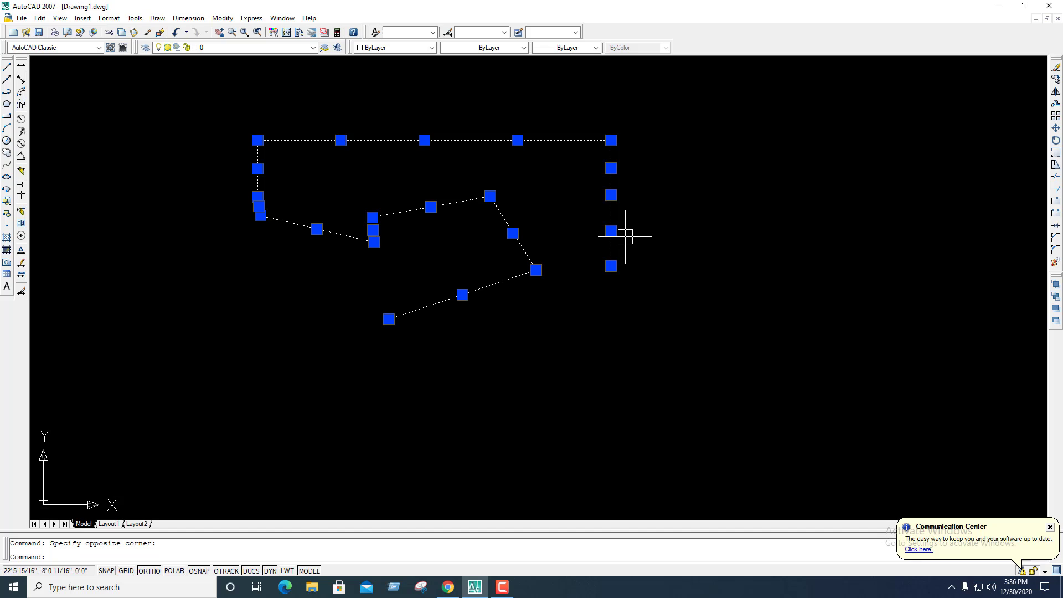
key(Delete)
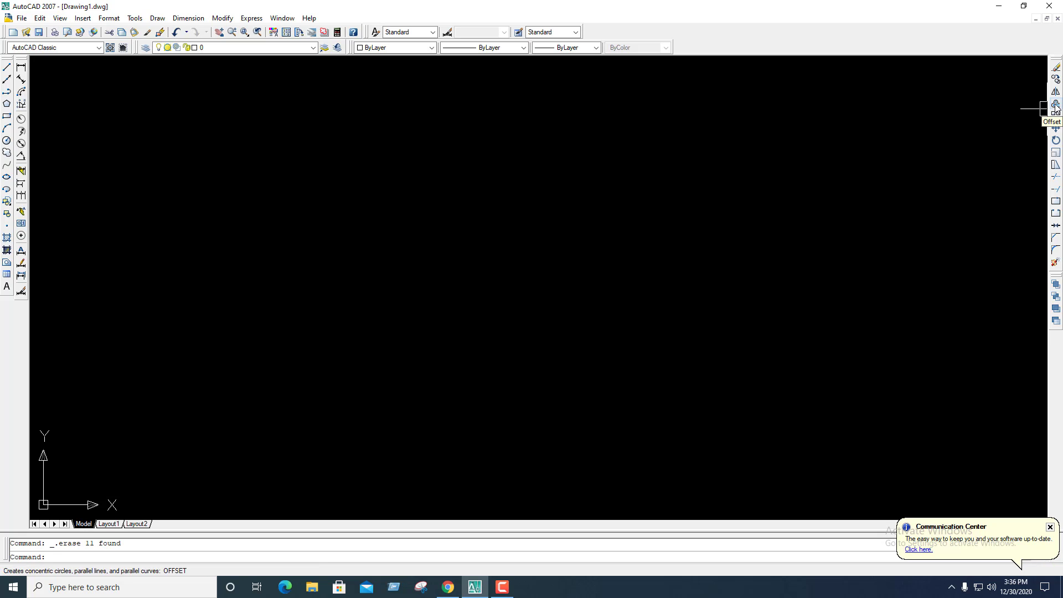
- Draw a single long horizontal line across the lower middle of the drawing area
text(l)
key(Return)
click(357, 337)
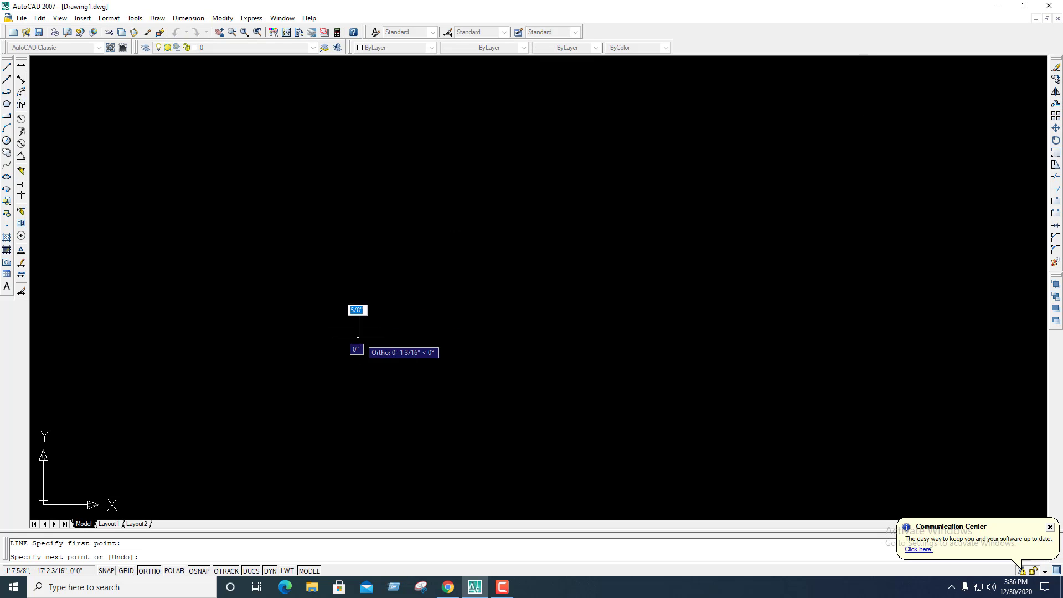
click(793, 337)
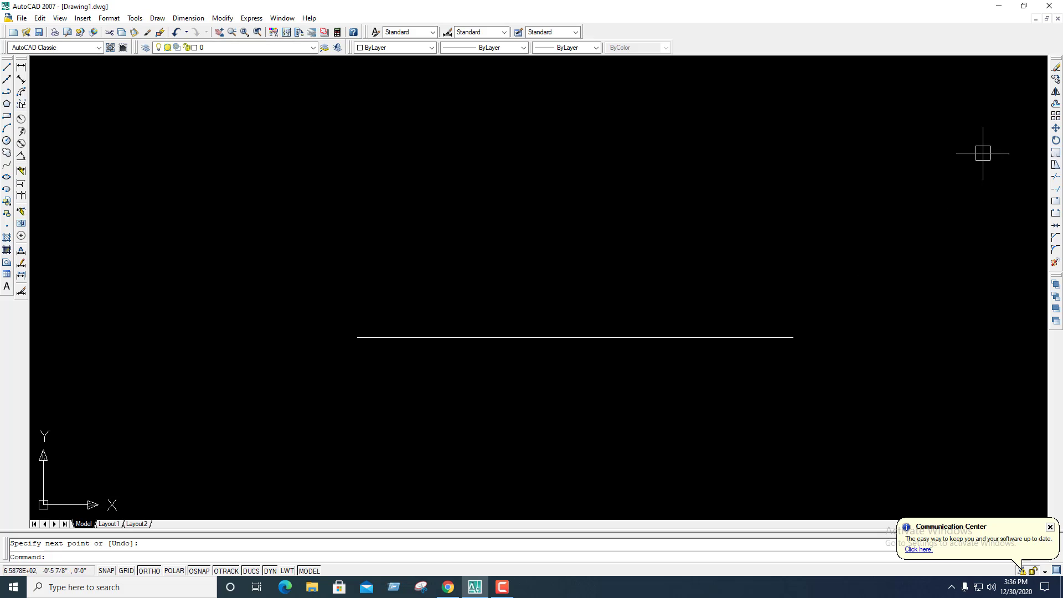
- Offset the horizontal line upward by 5'
click(1056, 106)
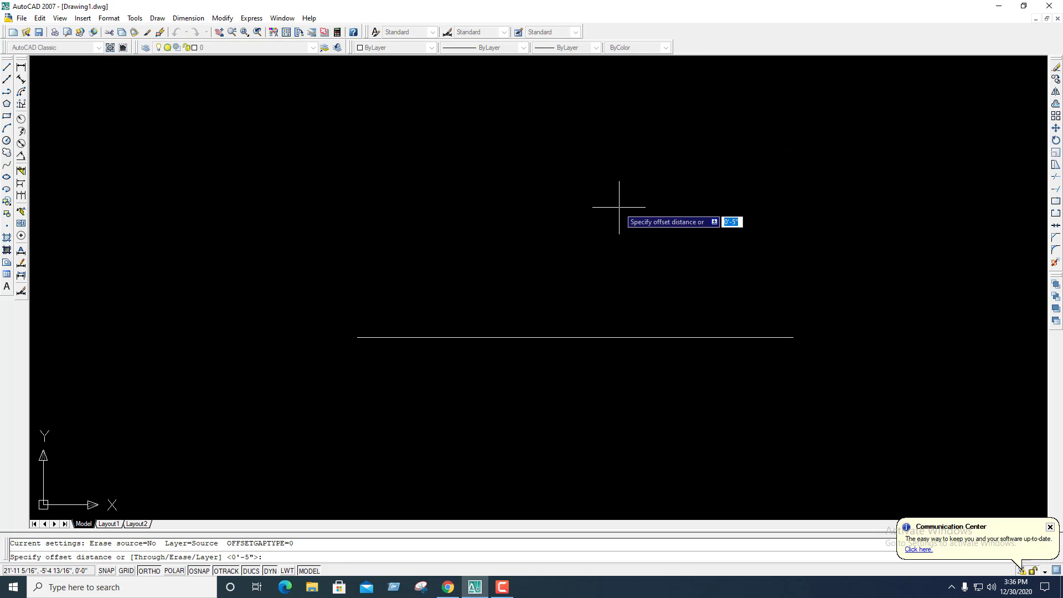
text(5)
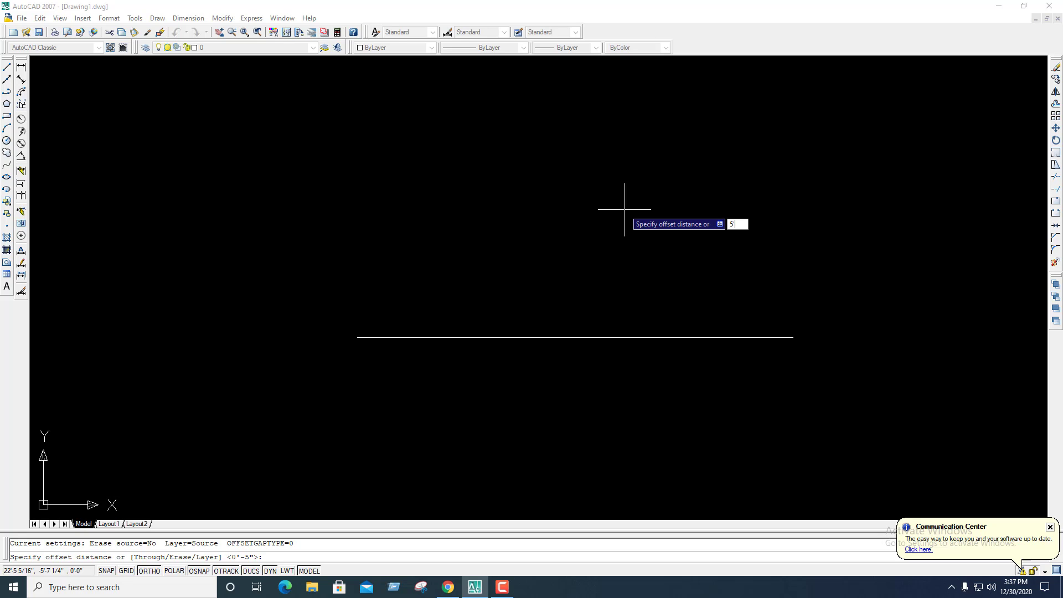
text(")
key(BackSpace)
key(Return)
click(551, 337)
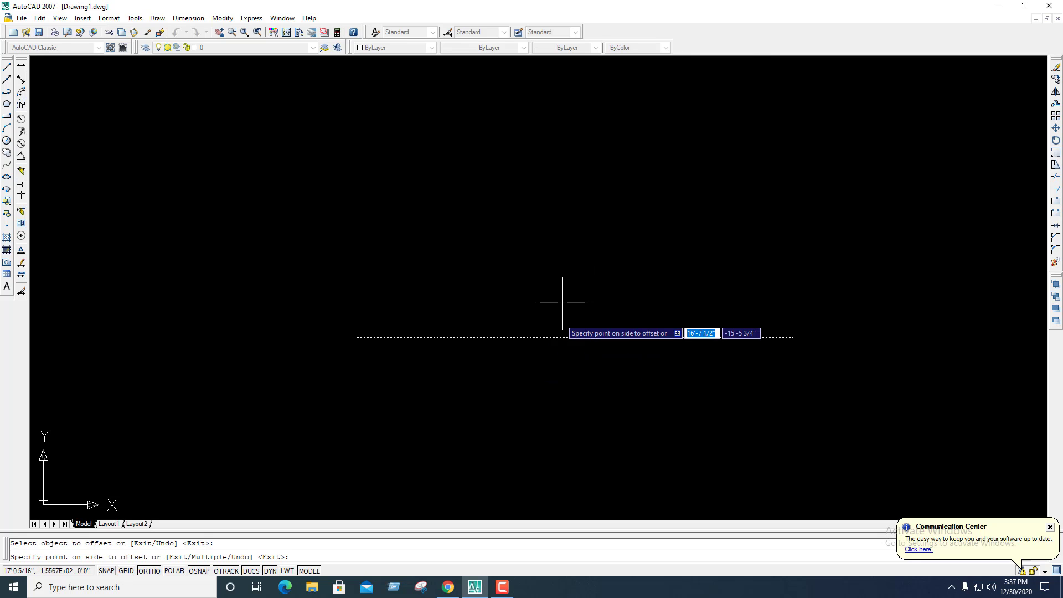
click(562, 302)
- Offset each newest line upward by 5' three more times to stack parallel copies, and finish offsetting
click(576, 282)
click(573, 252)
click(571, 226)
click(577, 200)
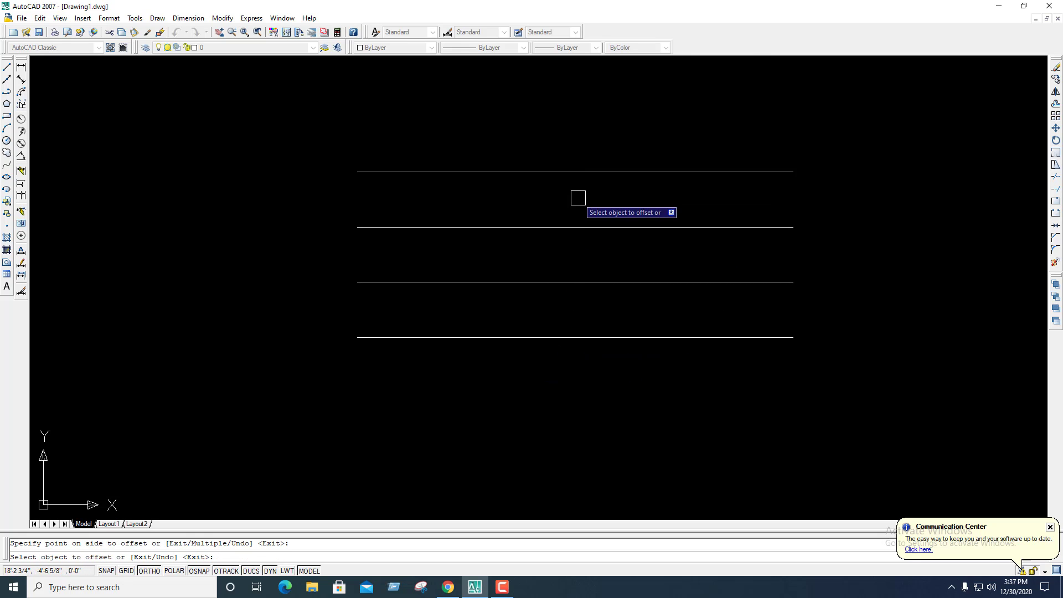
click(578, 171)
click(576, 114)
key(Escape)
- Erase all five parallel horizontal lines
click(695, 436)
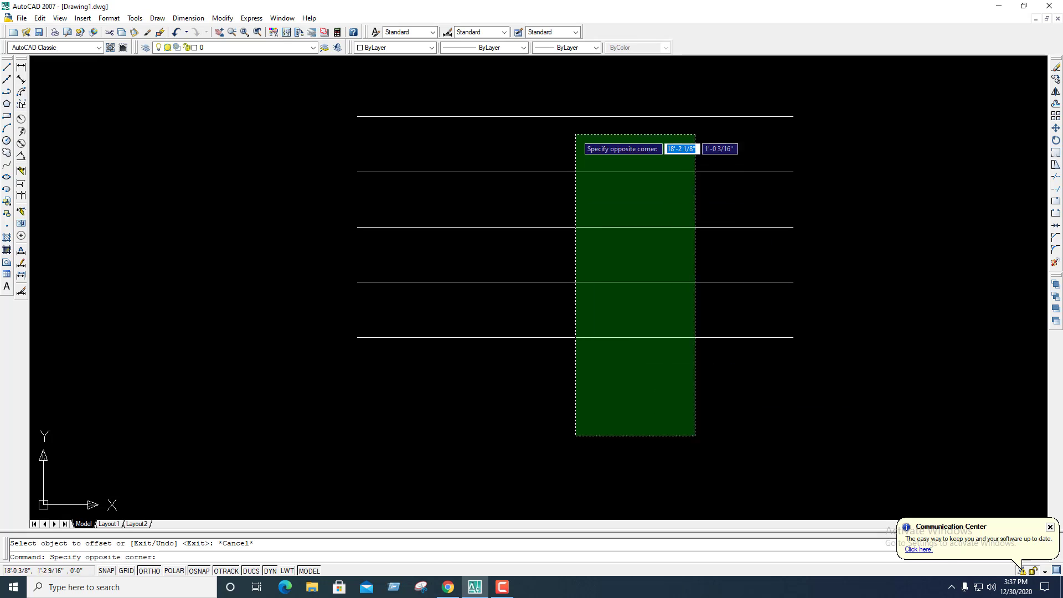
click(570, 108)
key(Delete)
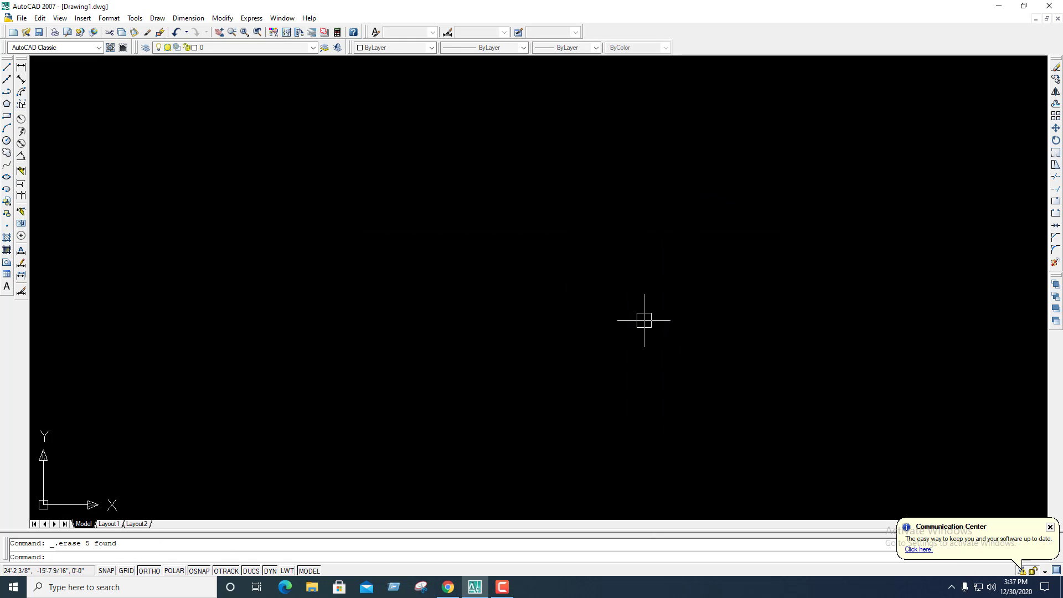